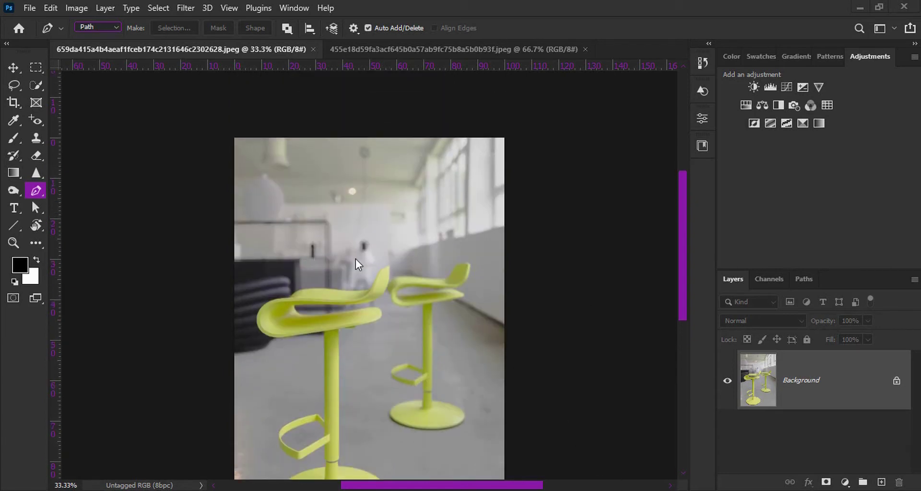
Try the Freeform Pen along the seat's top, undo it, and return to the standard Pen
{"action": "scroll", "coordinate": [461, 261], "scroll_direction": "up", "scroll_amount": 3}
{"action": "scroll", "coordinate": [363, 238], "scroll_direction": "up", "scroll_amount": 3}
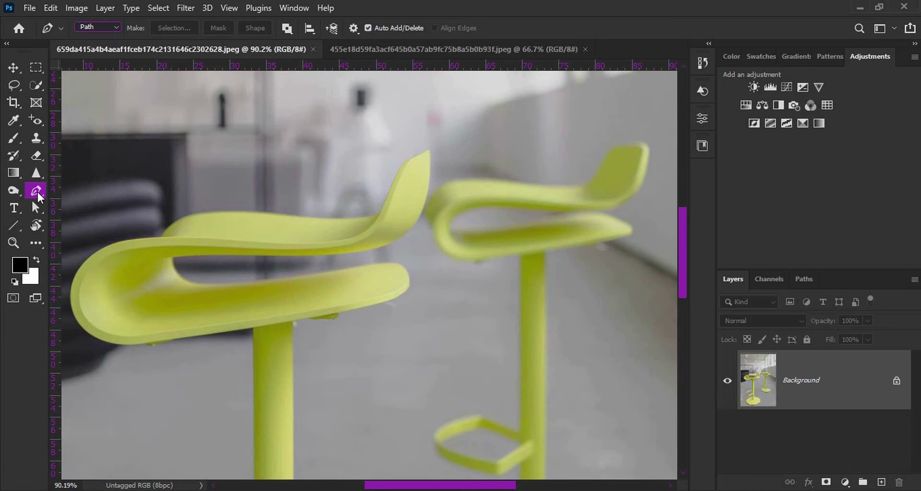
{"action": "right_click", "coordinate": [38, 197]}
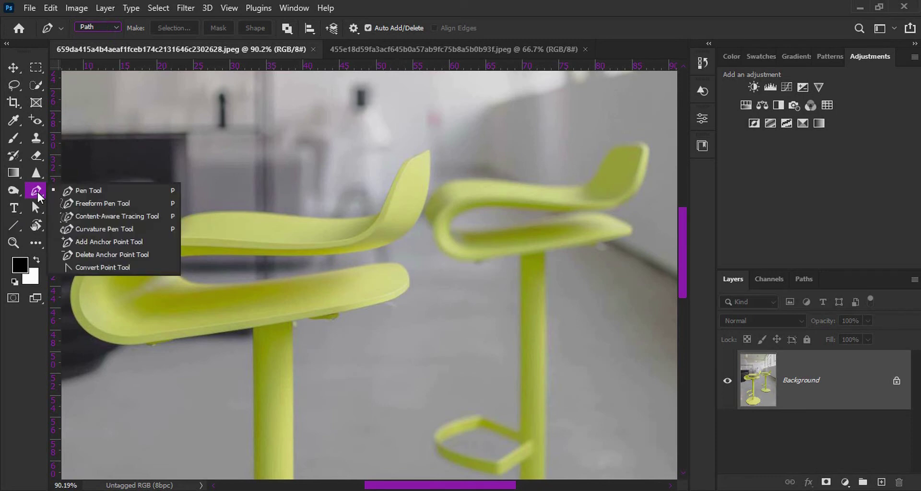
{"action": "left_click", "coordinate": [121, 205]}
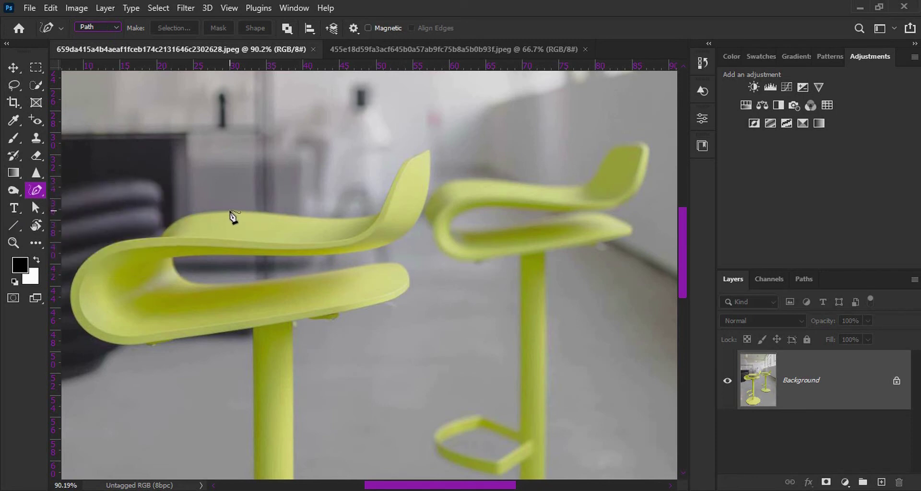
{"action": "left_click_drag", "start_coordinate": [238, 212], "coordinate": [384, 211]}
{"action": "key", "text": "ctrl+z"}
{"action": "left_click", "coordinate": [32, 199]}
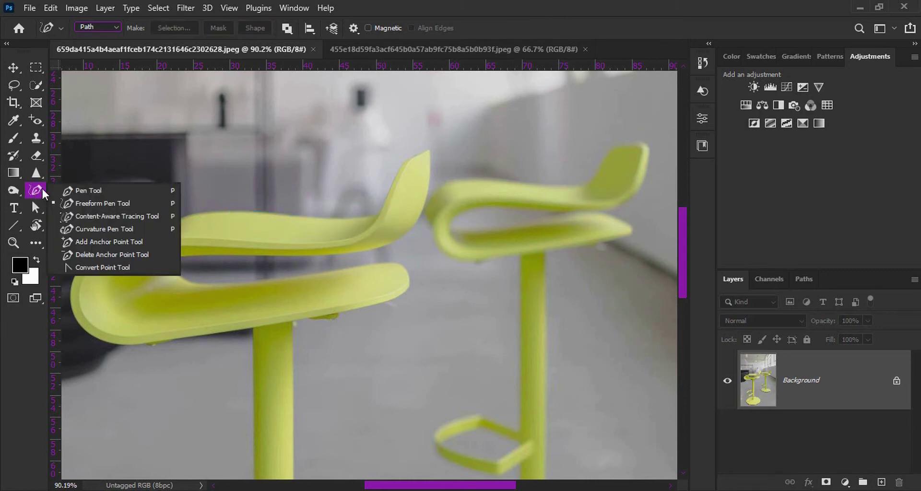
{"action": "left_click", "coordinate": [110, 192]}
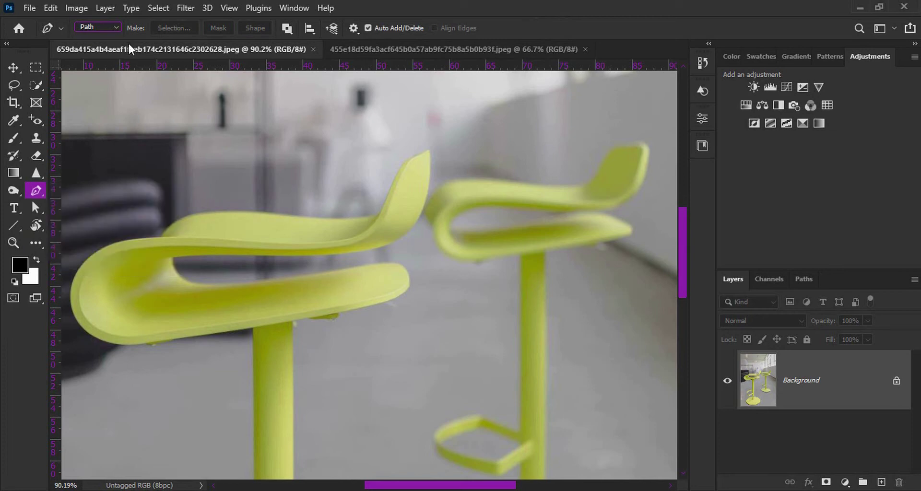
Draw a test shape in Shape mode, then delete the resulting Shape 1 layer
{"action": "left_click", "coordinate": [103, 27]}
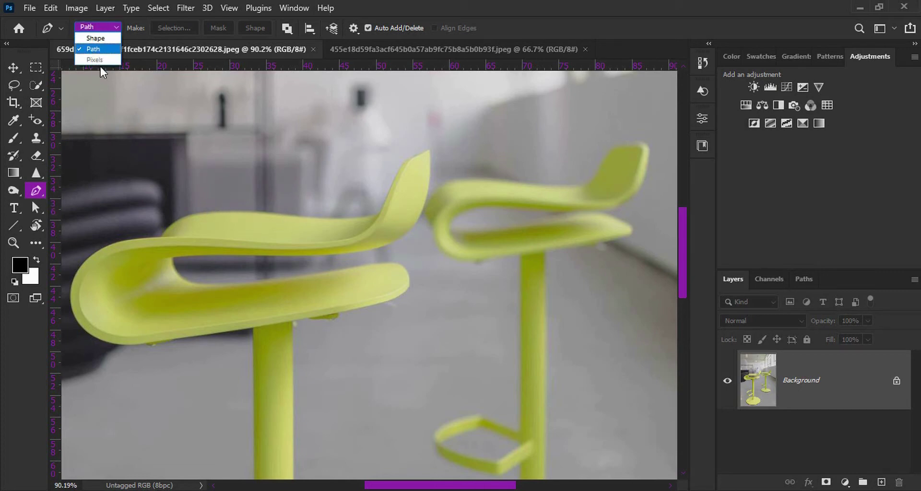
{"action": "left_click", "coordinate": [96, 38]}
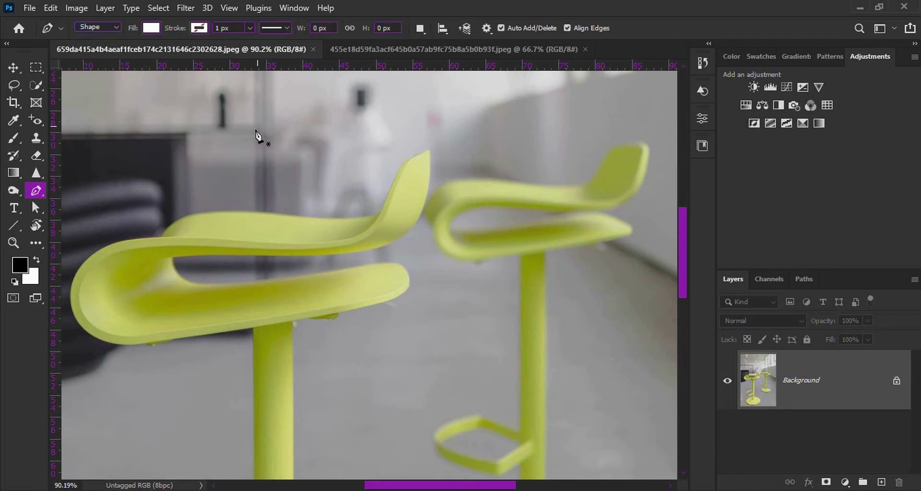
{"action": "left_click_drag", "start_coordinate": [251, 105], "coordinate": [229, 106]}
{"action": "left_click_drag", "start_coordinate": [152, 222], "coordinate": [181, 343]}
{"action": "left_click_drag", "start_coordinate": [379, 385], "coordinate": [453, 357]}
{"action": "left_click", "coordinate": [465, 112]}
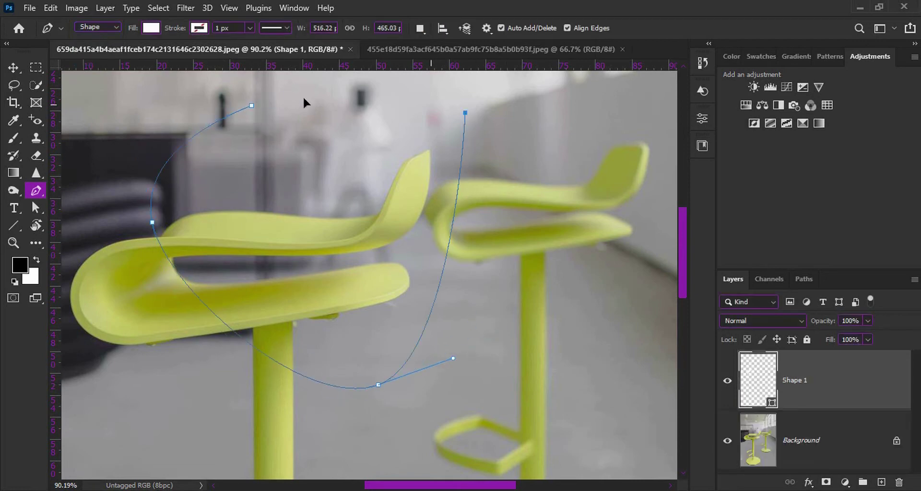
{"action": "left_click", "coordinate": [251, 105]}
{"action": "key", "text": "v"}
{"action": "left_click_drag", "start_coordinate": [864, 396], "coordinate": [900, 482]}
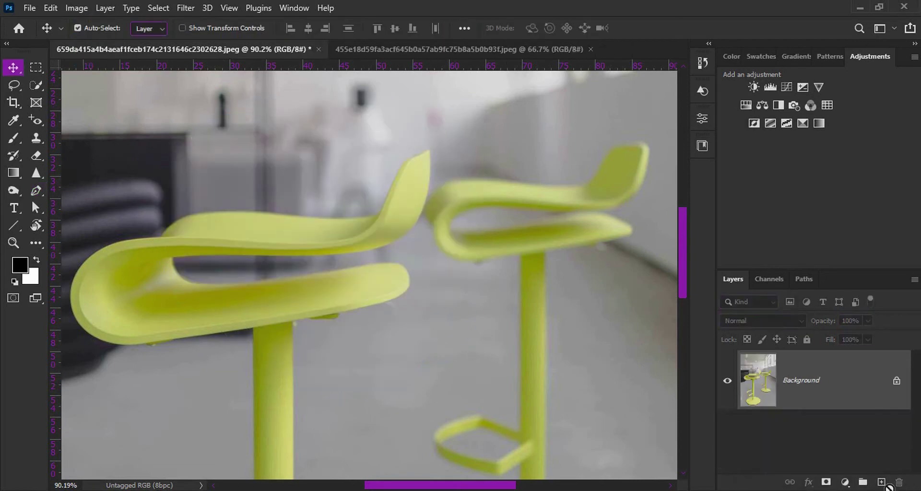
{"action": "left_click", "coordinate": [156, 29]}
{"action": "left_click", "coordinate": [144, 50]}
Set the Pen to Path mode and trace the seat's back tip, back edge and upper edge
{"action": "key", "text": "p"}
{"action": "left_click", "coordinate": [97, 27]}
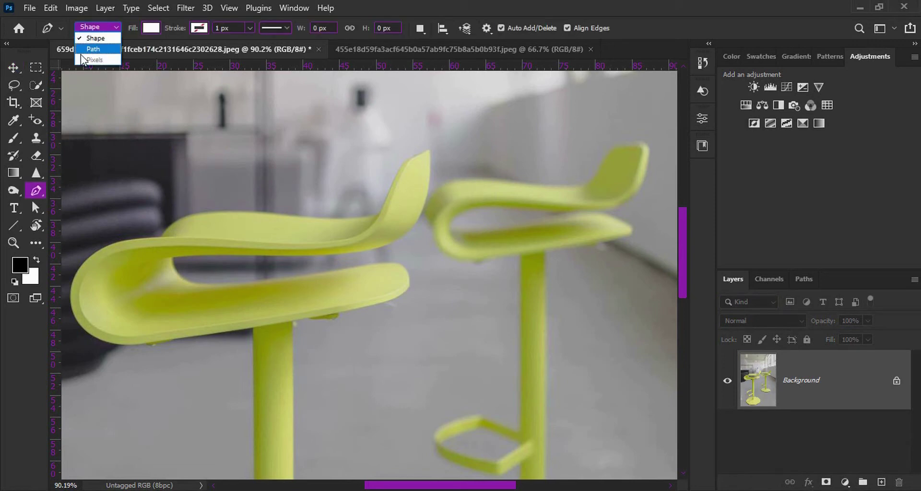
{"action": "left_click", "coordinate": [86, 48]}
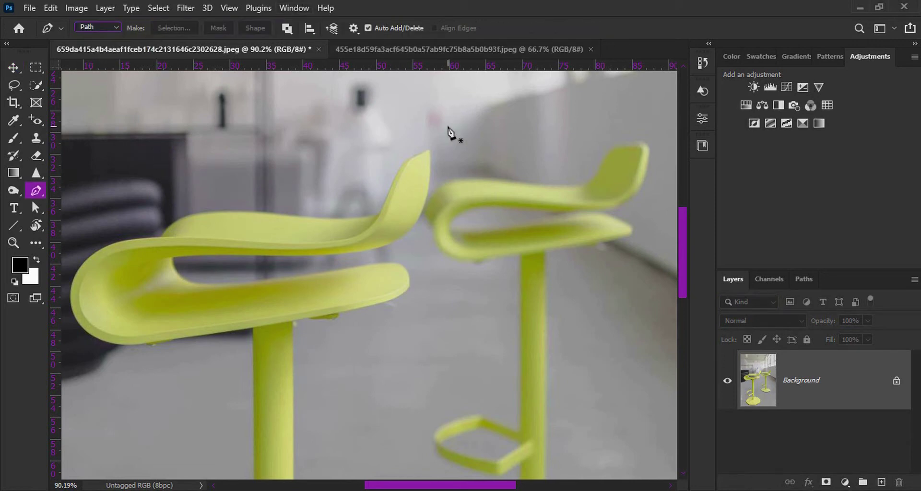
{"action": "scroll", "coordinate": [449, 128], "scroll_direction": "up", "scroll_amount": 5}
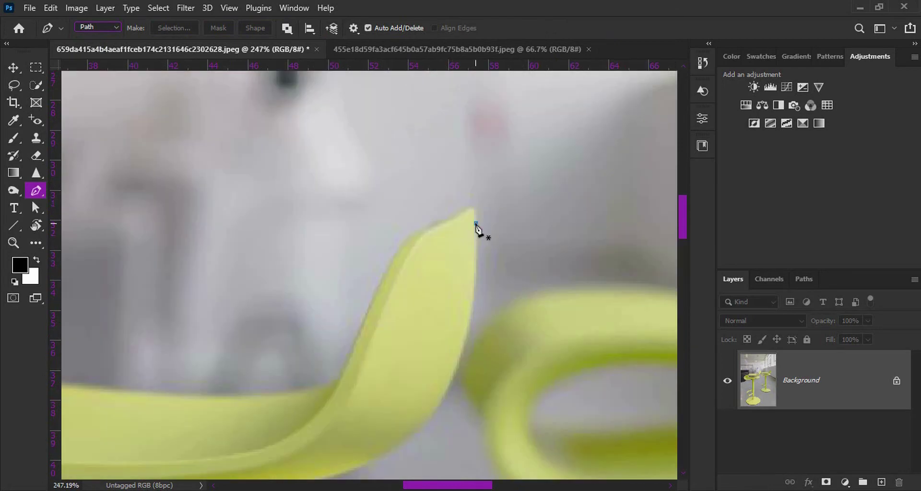
{"action": "left_click", "coordinate": [475, 223]}
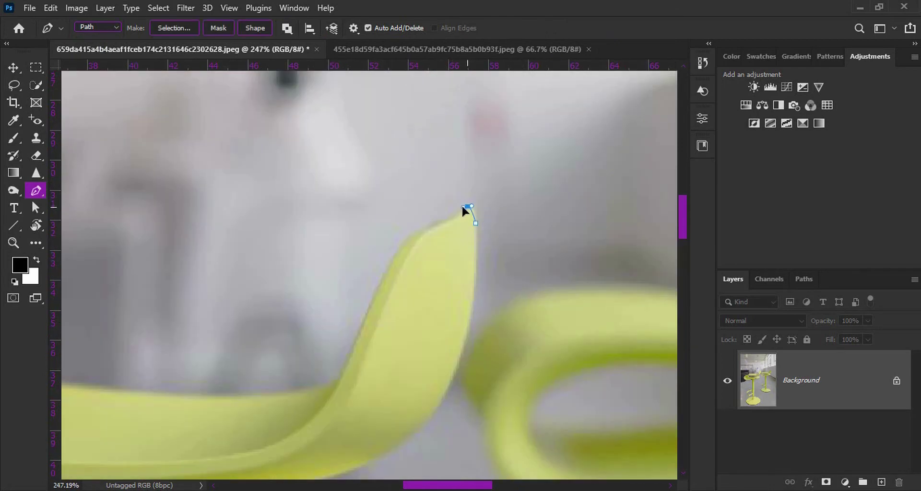
{"action": "left_click_drag", "start_coordinate": [461, 205], "coordinate": [459, 206]}
{"action": "left_click_drag", "start_coordinate": [398, 237], "coordinate": [357, 267]}
{"action": "scroll", "coordinate": [380, 288], "scroll_direction": "down", "scroll_amount": 3}
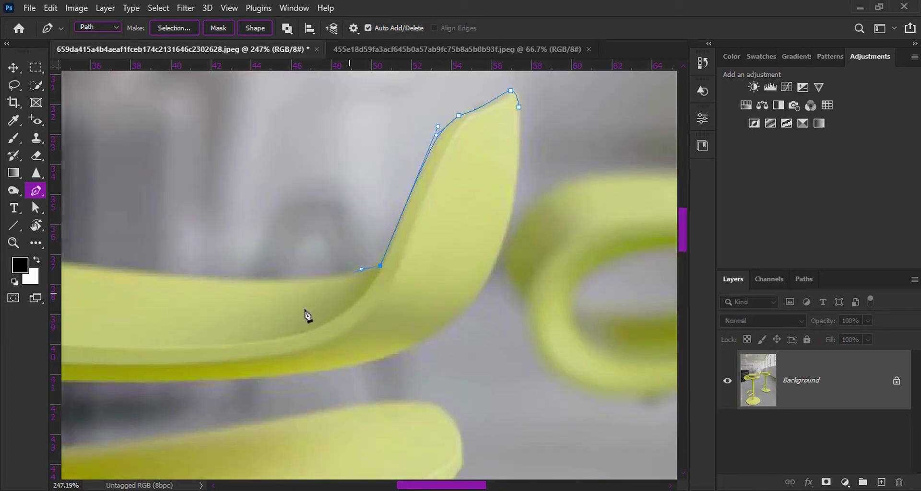
{"action": "scroll", "coordinate": [357, 229], "scroll_direction": "down", "scroll_amount": 2}
{"action": "left_click_drag", "start_coordinate": [356, 223], "coordinate": [244, 205]}
{"action": "left_click_drag", "start_coordinate": [160, 265], "coordinate": [139, 283]}
Curve the path around the seat's front loop and along its underside
{"action": "scroll", "coordinate": [139, 283], "scroll_direction": "down", "scroll_amount": 3}
{"action": "scroll", "coordinate": [139, 283], "scroll_direction": "left", "scroll_amount": 5}
{"action": "left_click_drag", "start_coordinate": [222, 256], "coordinate": [203, 356]}
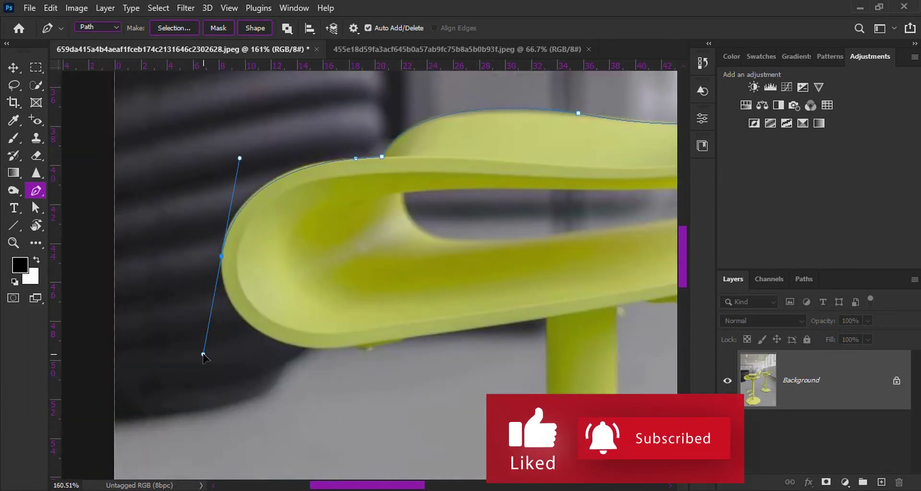
{"action": "scroll", "coordinate": [271, 278], "scroll_direction": "down", "scroll_amount": 2}
{"action": "scroll", "coordinate": [271, 278], "scroll_direction": "right", "scroll_amount": 2}
{"action": "left_click_drag", "start_coordinate": [284, 267], "coordinate": [326, 253]}
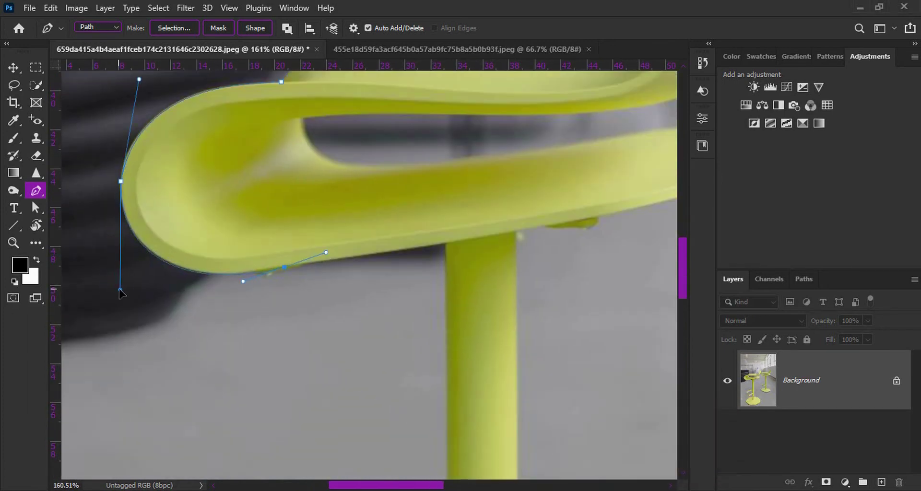
Continue the path along the seat underside to the post and around the footrest's outer edge
{"action": "scroll", "coordinate": [329, 273], "scroll_direction": "down", "scroll_amount": 3}
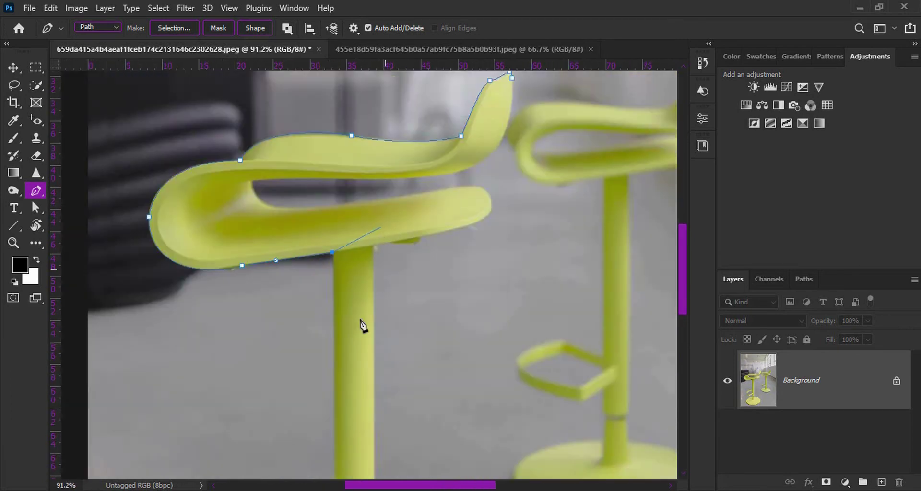
{"action": "scroll", "coordinate": [362, 325], "scroll_direction": "down", "scroll_amount": 2}
{"action": "scroll", "coordinate": [362, 325], "scroll_direction": "left", "scroll_amount": 2}
{"action": "left_click", "coordinate": [387, 264]}
{"action": "left_click", "coordinate": [370, 246]}
{"action": "left_click_drag", "start_coordinate": [280, 277], "coordinate": [211, 313]}
{"action": "scroll", "coordinate": [214, 283], "scroll_direction": "down", "scroll_amount": 3}
{"action": "scroll", "coordinate": [217, 251], "scroll_direction": "right", "scroll_amount": 1}
{"action": "left_click_drag", "start_coordinate": [236, 243], "coordinate": [310, 291]}
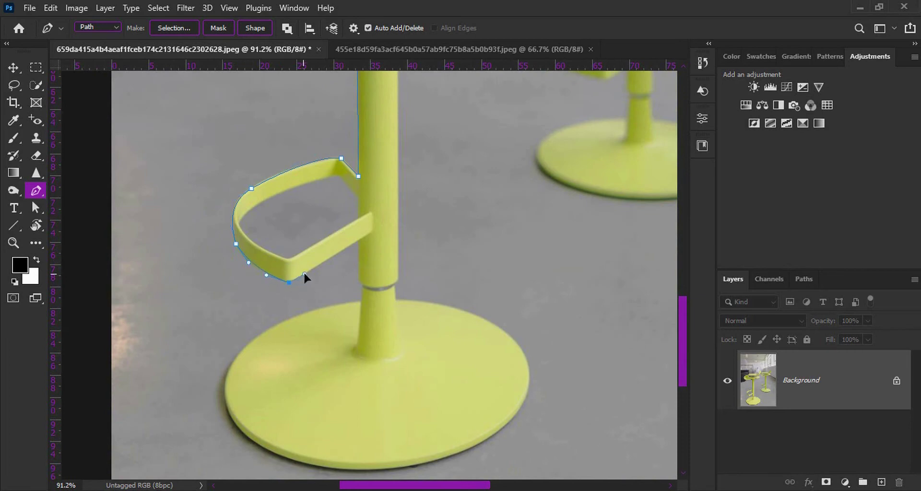
Extend the path around the post's ring and the base's left, bottom and right edges
{"action": "left_click", "coordinate": [361, 239]}
{"action": "left_click", "coordinate": [359, 280]}
{"action": "scroll", "coordinate": [367, 300], "scroll_direction": "up", "scroll_amount": 6}
{"action": "left_click_drag", "start_coordinate": [306, 205], "coordinate": [315, 210]}
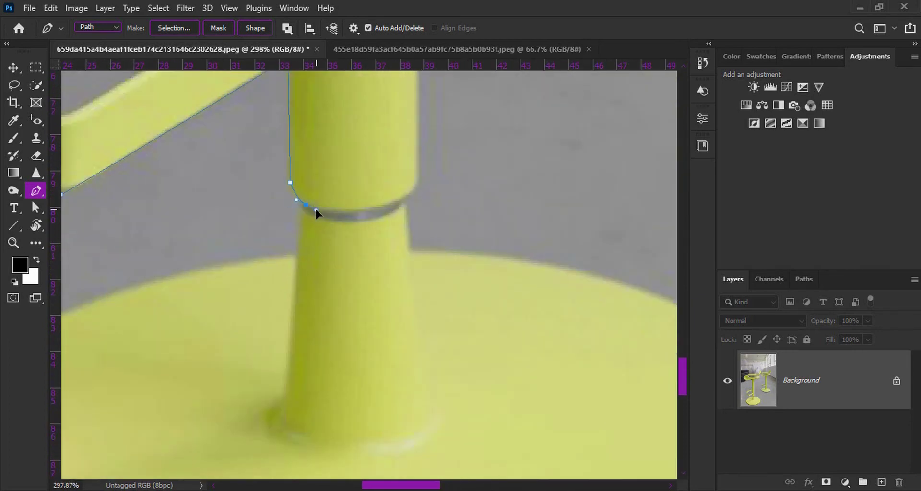
{"action": "scroll", "coordinate": [297, 258], "scroll_direction": "down", "scroll_amount": 5}
{"action": "left_click_drag", "start_coordinate": [226, 252], "coordinate": [115, 292]}
{"action": "left_click_drag", "start_coordinate": [321, 308], "coordinate": [352, 307]}
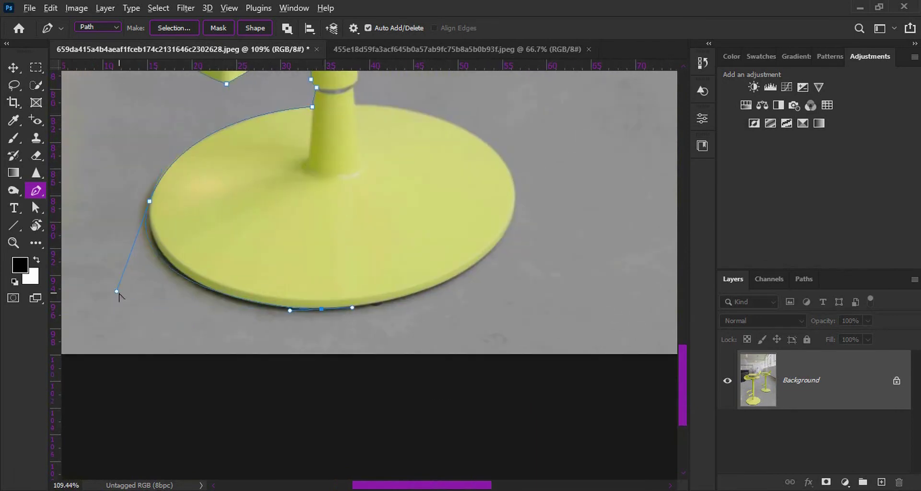
{"action": "left_click_drag", "start_coordinate": [510, 221], "coordinate": [540, 146]}
{"action": "left_click_drag", "start_coordinate": [540, 146], "coordinate": [488, 257]}
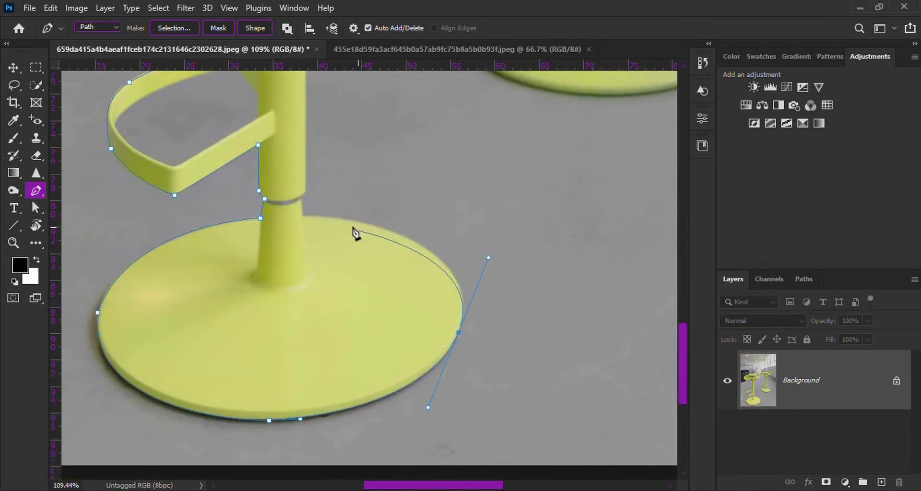
{"action": "left_click_drag", "start_coordinate": [304, 218], "coordinate": [234, 223]}
Trace the seat's front tip and layered edges, then close the path at its first anchor
{"action": "scroll", "coordinate": [301, 197], "scroll_direction": "down", "scroll_amount": 3}
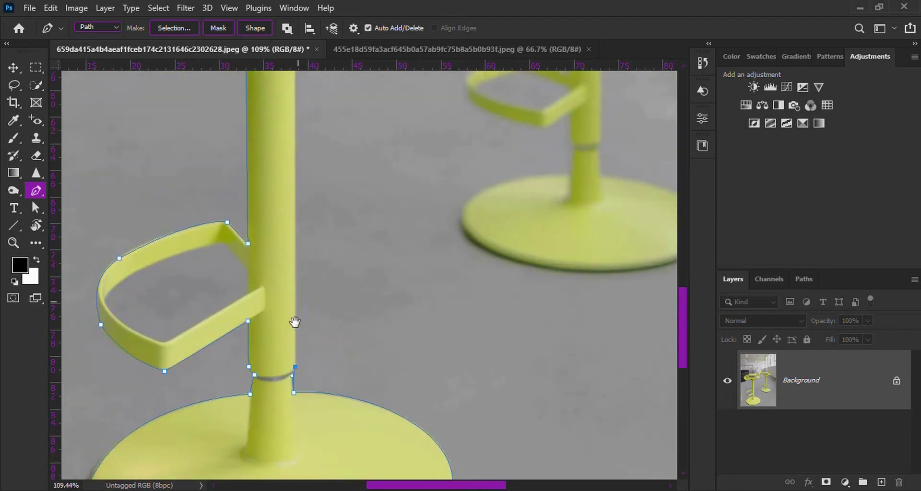
{"action": "scroll", "coordinate": [302, 144], "scroll_direction": "up", "scroll_amount": 3}
{"action": "left_click_drag", "start_coordinate": [277, 197], "coordinate": [294, 179]}
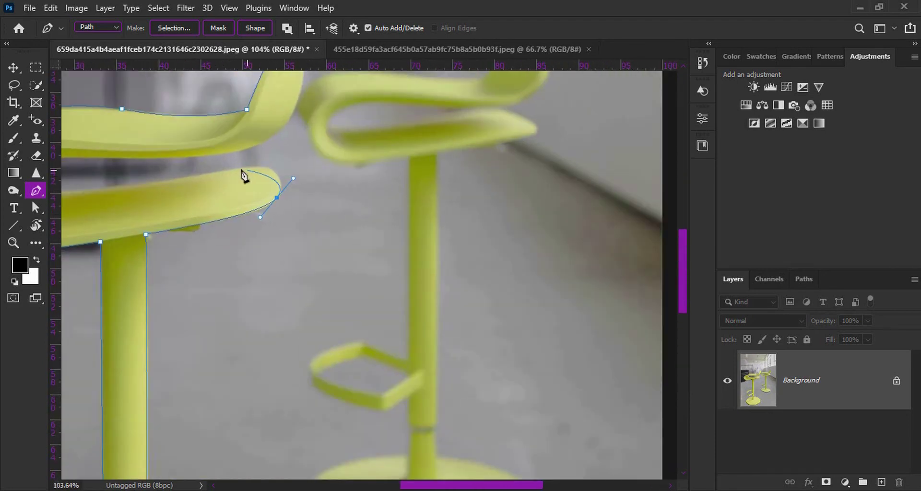
{"action": "left_click_drag", "start_coordinate": [227, 169], "coordinate": [176, 180]}
{"action": "scroll", "coordinate": [305, 192], "scroll_direction": "down", "scroll_amount": 2}
{"action": "left_click_drag", "start_coordinate": [124, 191], "coordinate": [104, 187]}
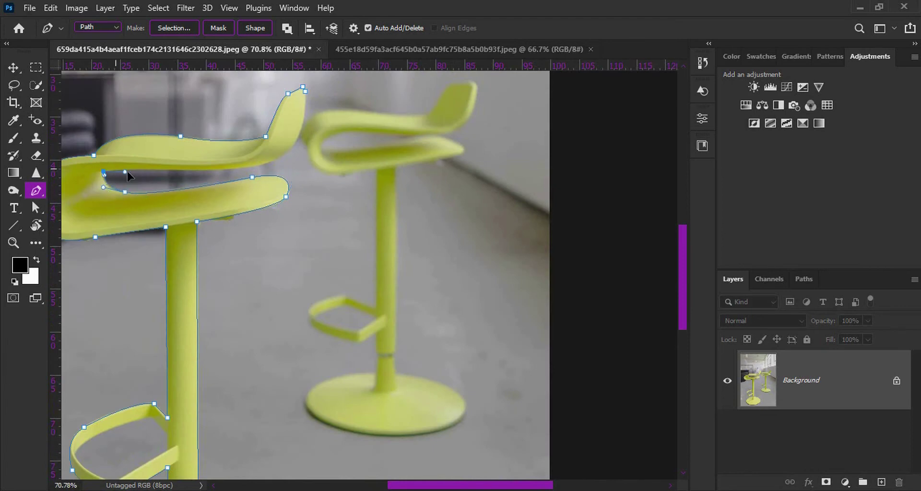
{"action": "left_click_drag", "start_coordinate": [277, 161], "coordinate": [303, 142]}
{"action": "scroll", "coordinate": [144, 172], "scroll_direction": "up", "scroll_amount": 3}
{"action": "left_click", "coordinate": [115, 172]}
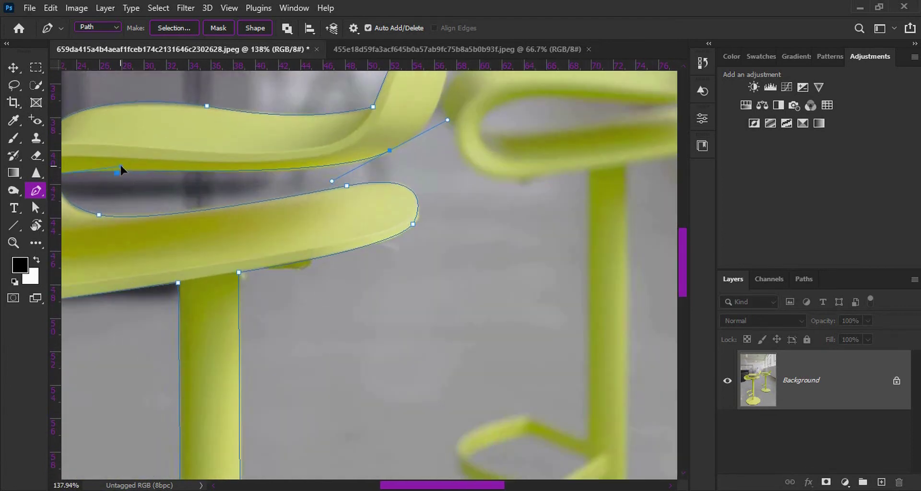
Start a second subpath tracing the footrest's inner opening
{"action": "scroll", "coordinate": [405, 80], "scroll_direction": "down", "scroll_amount": 4}
{"action": "scroll", "coordinate": [383, 269], "scroll_direction": "down", "scroll_amount": 3}
{"action": "scroll", "coordinate": [384, 269], "scroll_direction": "right", "scroll_amount": 2}
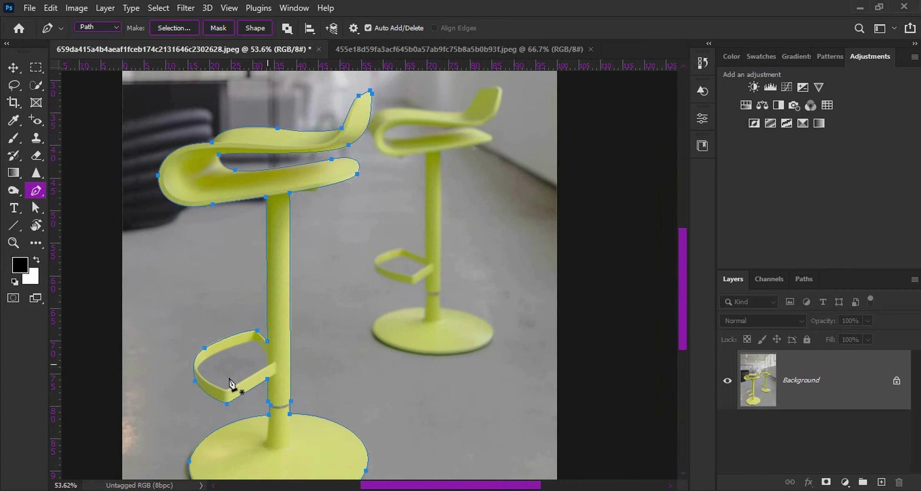
{"action": "left_click", "coordinate": [269, 365]}
{"action": "left_click", "coordinate": [226, 391]}
{"action": "left_click", "coordinate": [195, 377]}
{"action": "left_click", "coordinate": [198, 366]}
{"action": "left_click", "coordinate": [252, 340]}
{"action": "left_click", "coordinate": [270, 345]}
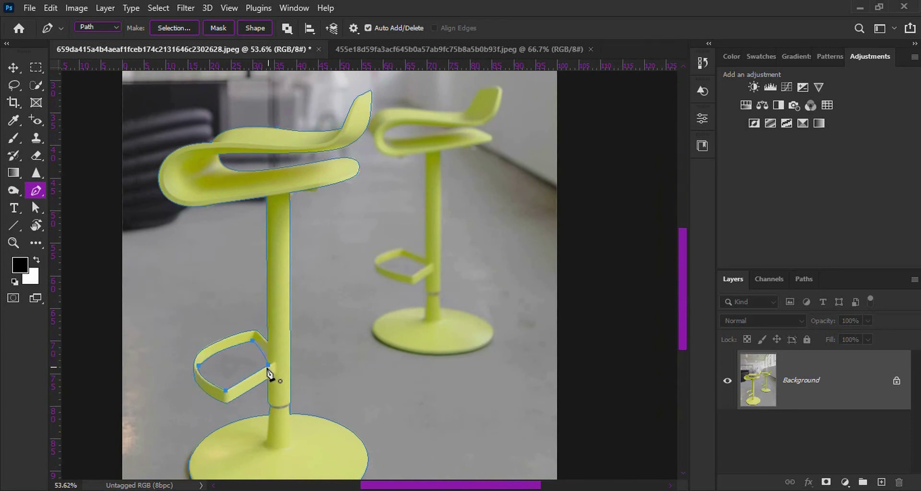
{"action": "scroll", "coordinate": [267, 388], "scroll_direction": "down", "scroll_amount": 4}
{"action": "scroll", "coordinate": [324, 274], "scroll_direction": "right", "scroll_amount": 3}
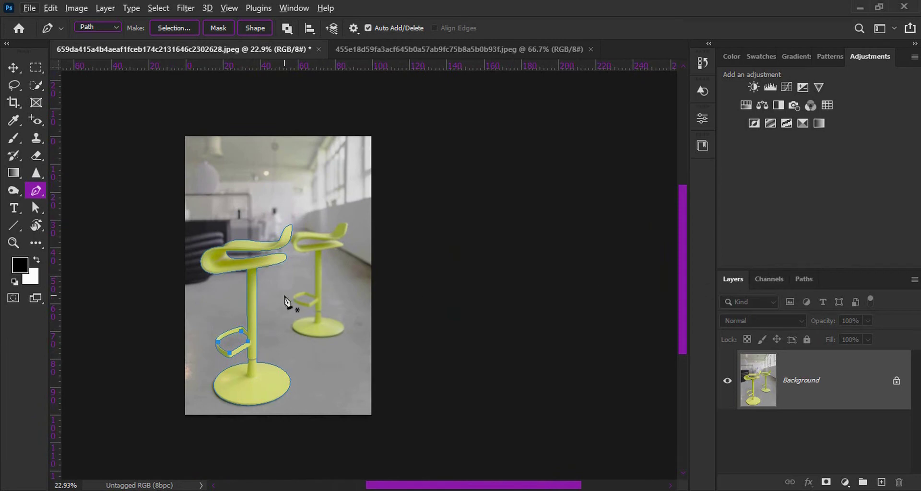
Save the Work Path in the Paths panel under the name 'Chair'
{"action": "scroll", "coordinate": [286, 301], "scroll_direction": "up", "scroll_amount": 2}
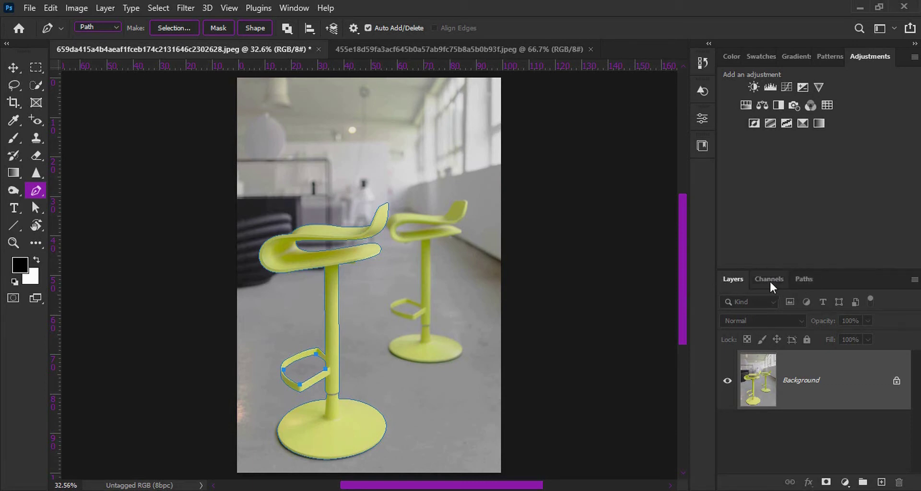
{"action": "left_click", "coordinate": [804, 279]}
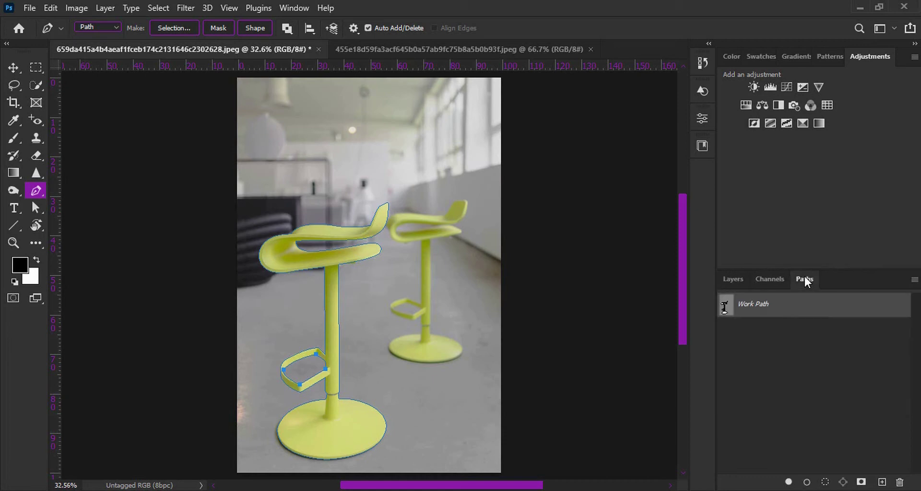
{"action": "double_click", "coordinate": [760, 308]}
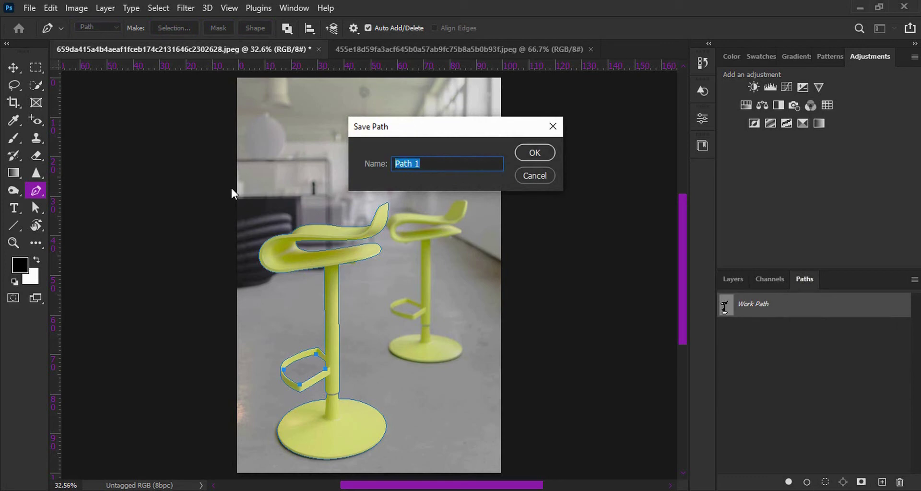
{"action": "type", "text": "Chair"}
{"action": "left_click", "coordinate": [544, 159]}
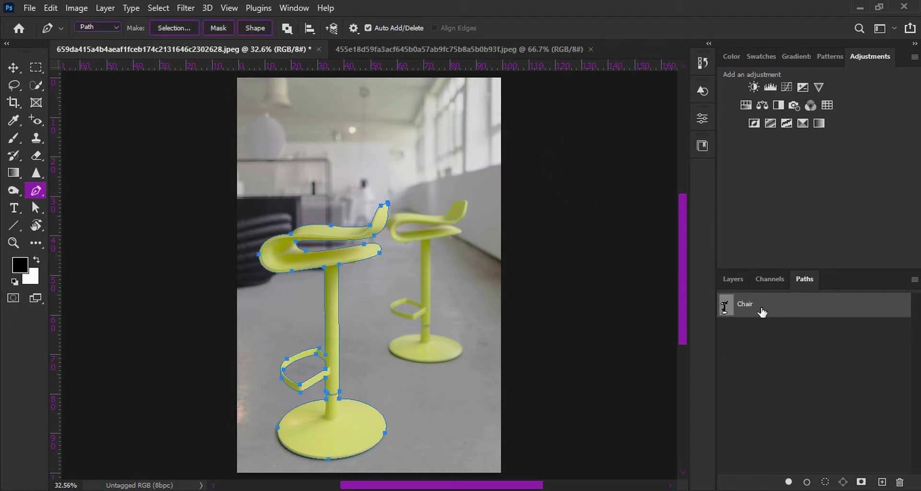
Zoom in to check the Chair path, deselect it, and return to the Layers panel
{"action": "left_click_drag", "start_coordinate": [761, 312], "coordinate": [826, 300]}
{"action": "scroll", "coordinate": [451, 202], "scroll_direction": "up", "scroll_amount": 2}
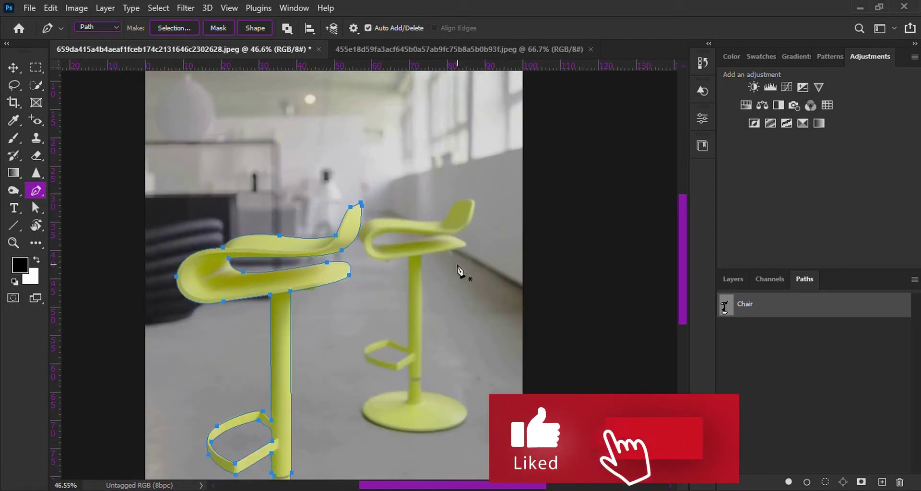
{"action": "scroll", "coordinate": [451, 398], "scroll_direction": "up", "scroll_amount": 2}
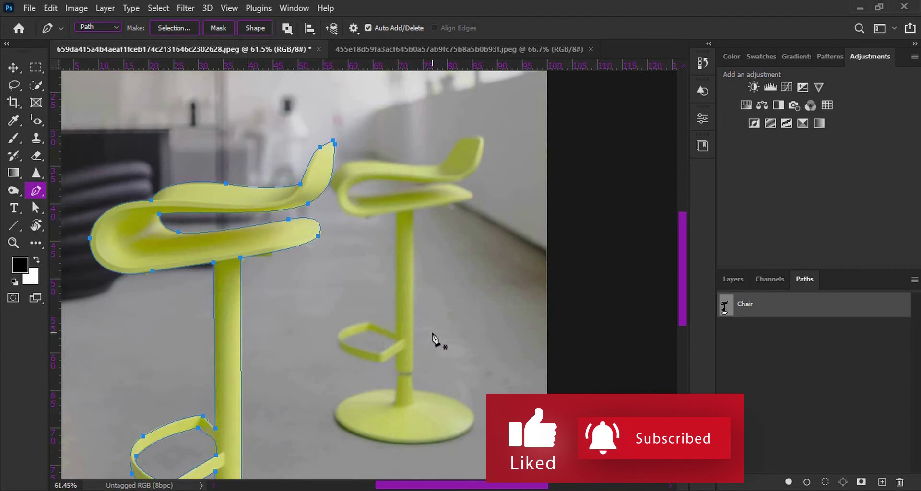
{"action": "left_click", "coordinate": [776, 355]}
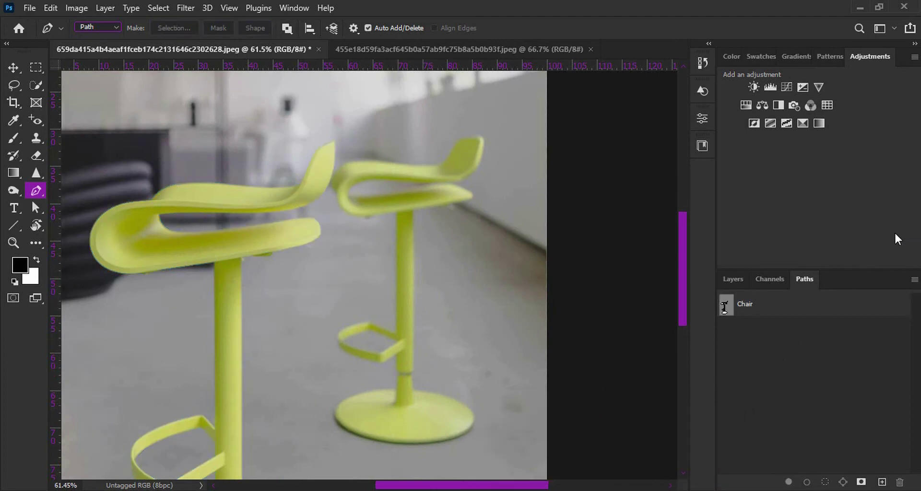
{"action": "left_click", "coordinate": [780, 305]}
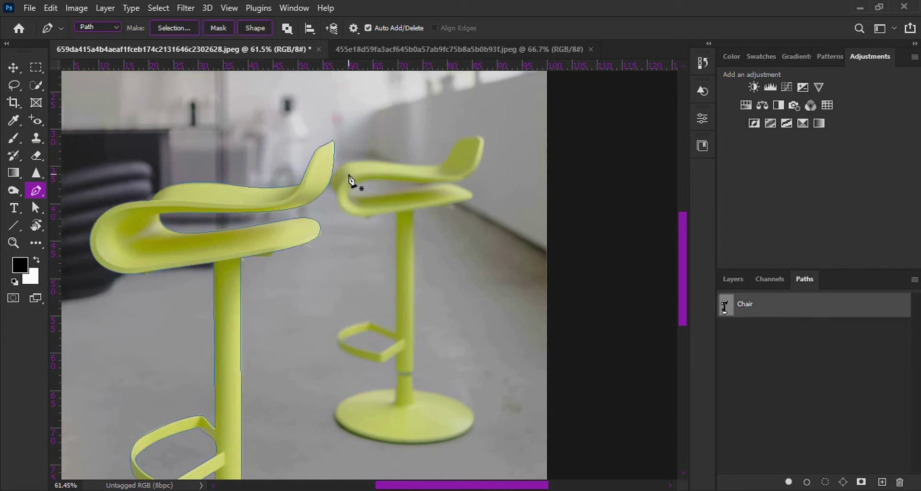
{"action": "scroll", "coordinate": [352, 181], "scroll_direction": "up", "scroll_amount": 2}
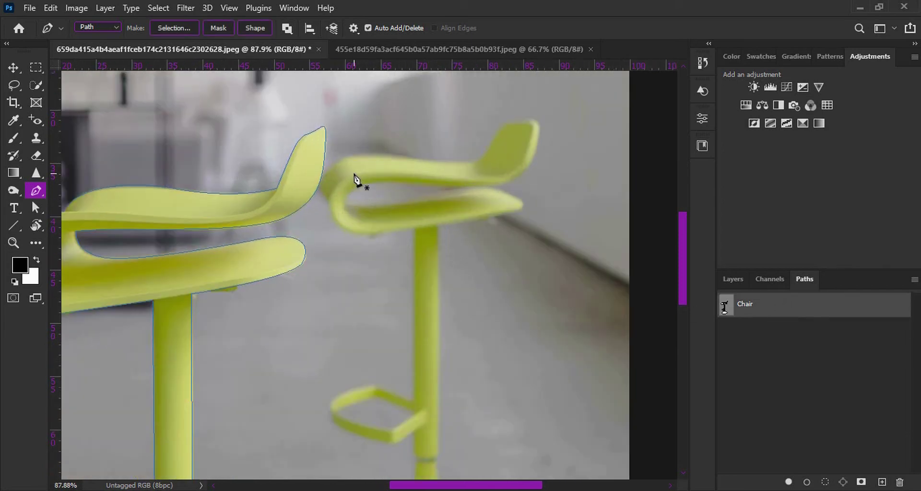
{"action": "left_click", "coordinate": [756, 342]}
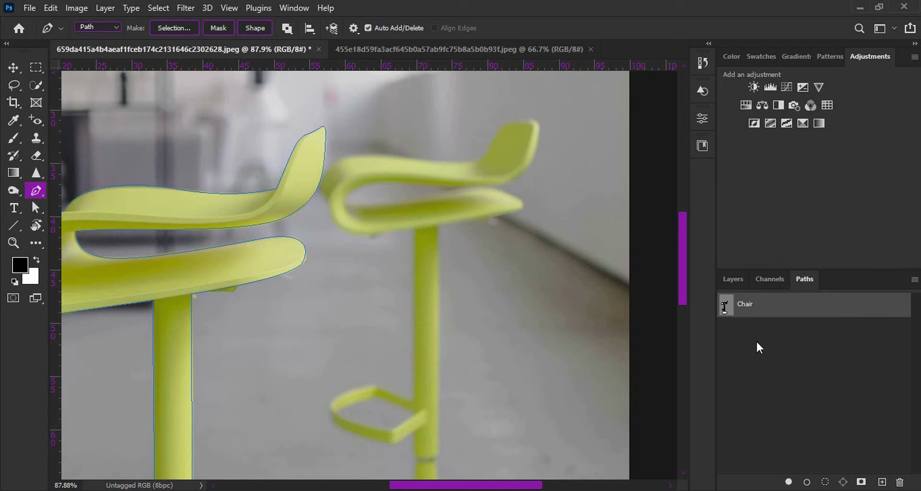
{"action": "left_click", "coordinate": [734, 278]}
Trace a closed Pen outline around the far stool
{"action": "scroll", "coordinate": [410, 211], "scroll_direction": "up", "scroll_amount": 3}
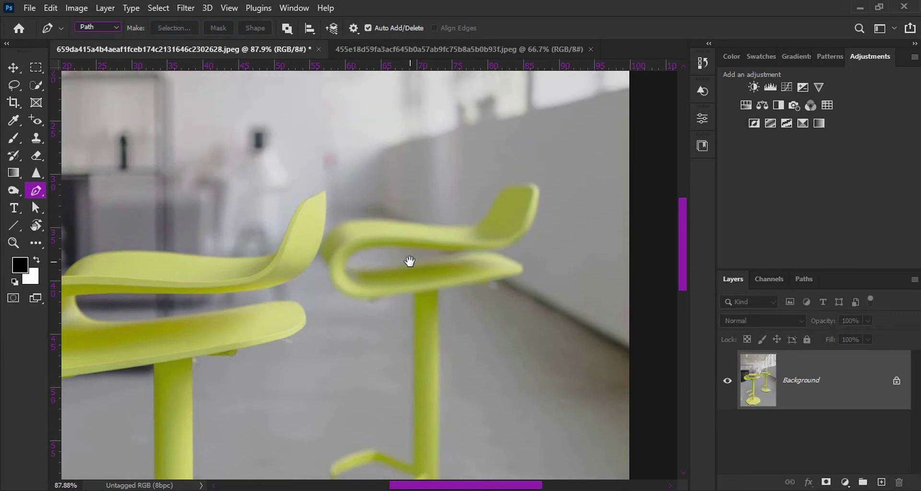
{"action": "scroll", "coordinate": [341, 230], "scroll_direction": "up", "scroll_amount": 3}
{"action": "scroll", "coordinate": [340, 232], "scroll_direction": "down", "scroll_amount": 2}
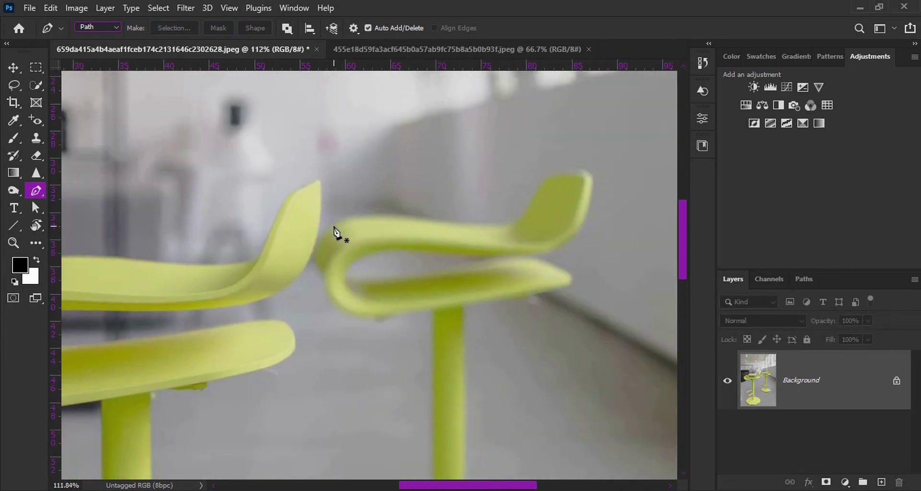
{"action": "left_click", "coordinate": [333, 226]}
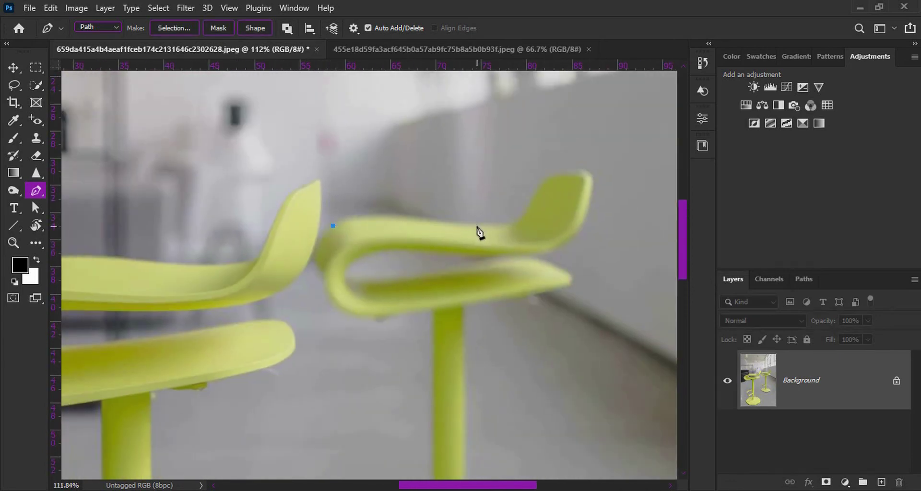
{"action": "mouse_move", "coordinate": [505, 230]}
{"action": "left_mouse_down"}
{"action": "mouse_move", "coordinate": [606, 246]}
{"action": "mouse_move", "coordinate": [562, 222]}
{"action": "mouse_move", "coordinate": [511, 229]}
{"action": "left_mouse_up"}
{"action": "left_click", "coordinate": [542, 180]}
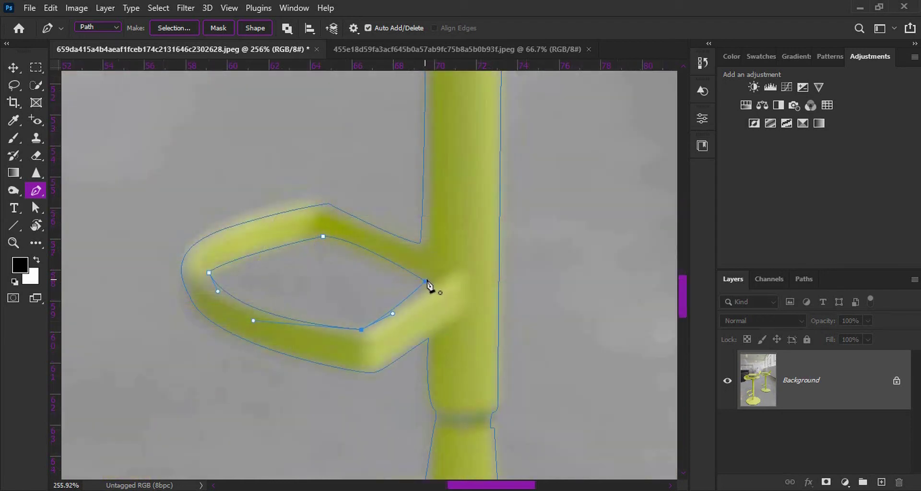
{"action": "left_click", "coordinate": [426, 282]}
{"action": "scroll", "coordinate": [463, 304], "scroll_direction": "down", "scroll_amount": 3}
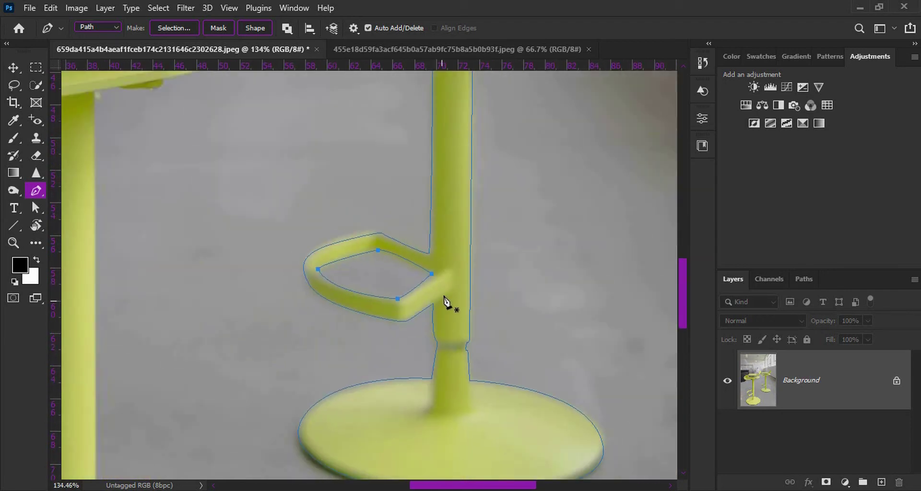
{"action": "scroll", "coordinate": [446, 307], "scroll_direction": "down", "scroll_amount": 5}
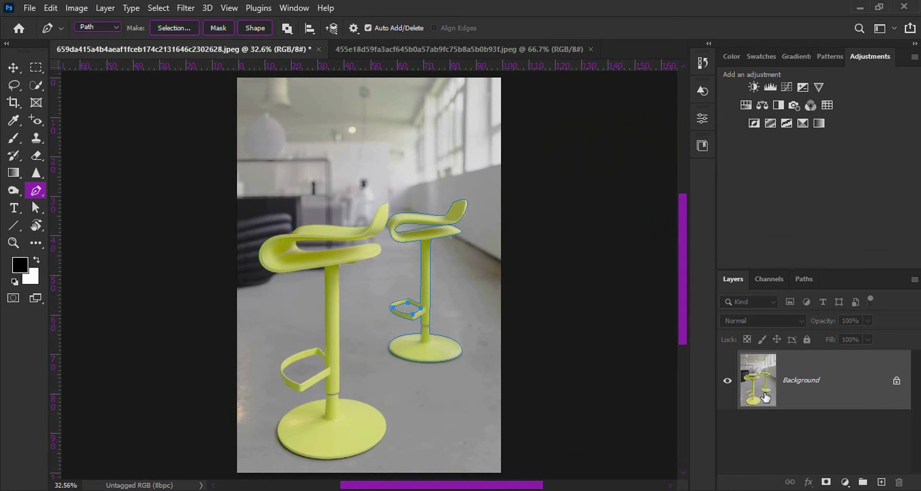
Save the new work path as 'chair-2' and return to the Layers panel
{"action": "left_click", "coordinate": [815, 281]}
{"action": "double_click", "coordinate": [764, 335]}
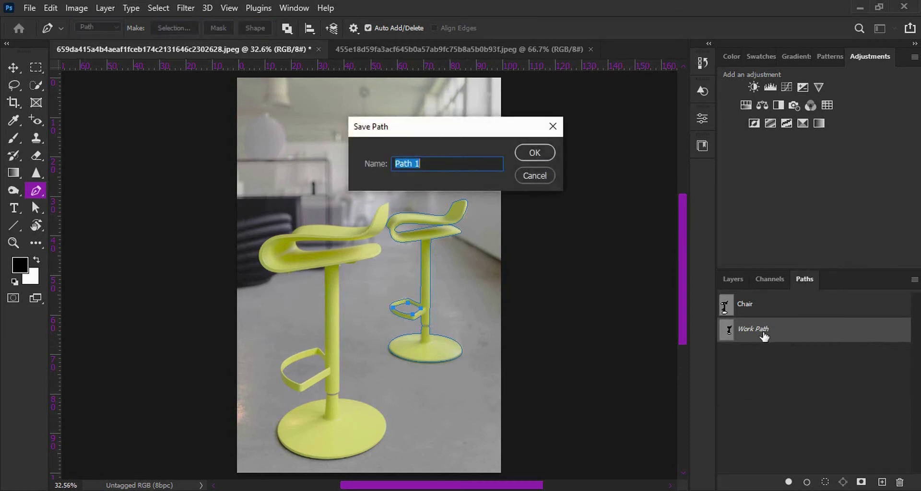
{"action": "type", "text": "chair-2"}
{"action": "key", "text": "Return"}
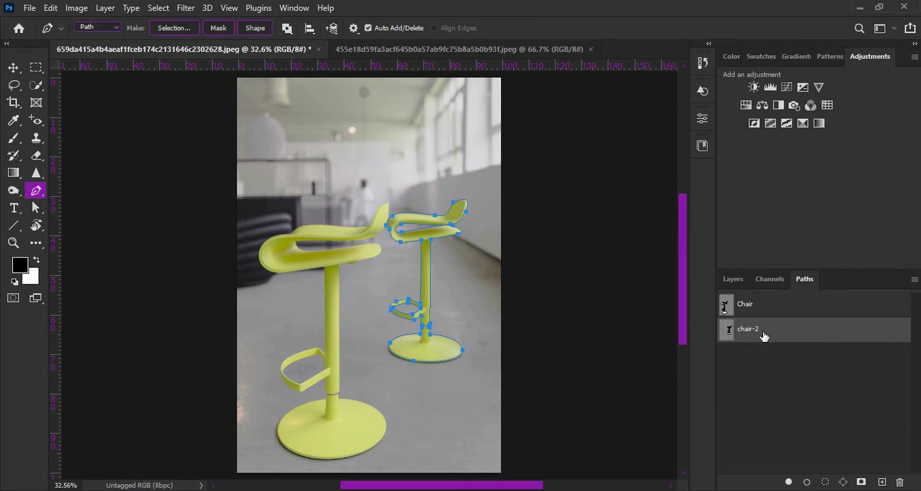
{"action": "left_click", "coordinate": [729, 280]}
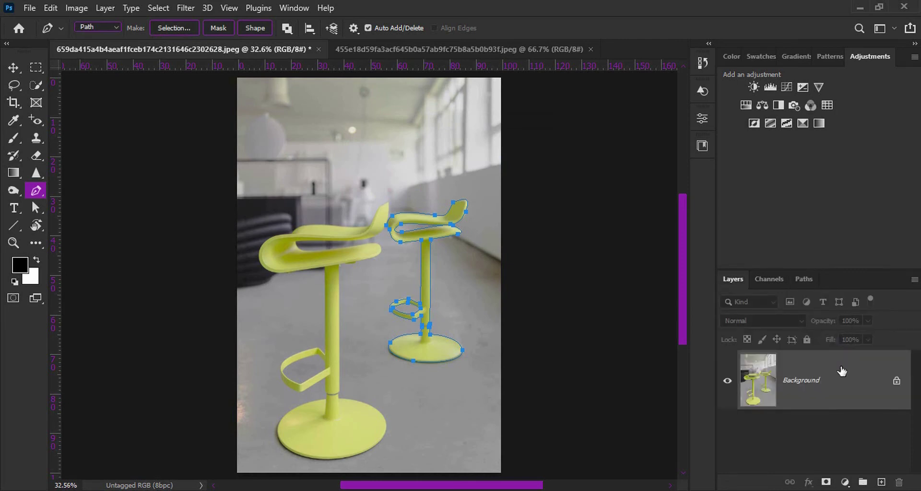
Duplicate Background to Layer 1, load chair-2 as a selection, and add a layer mask
{"action": "key", "text": "ctrl+j"}
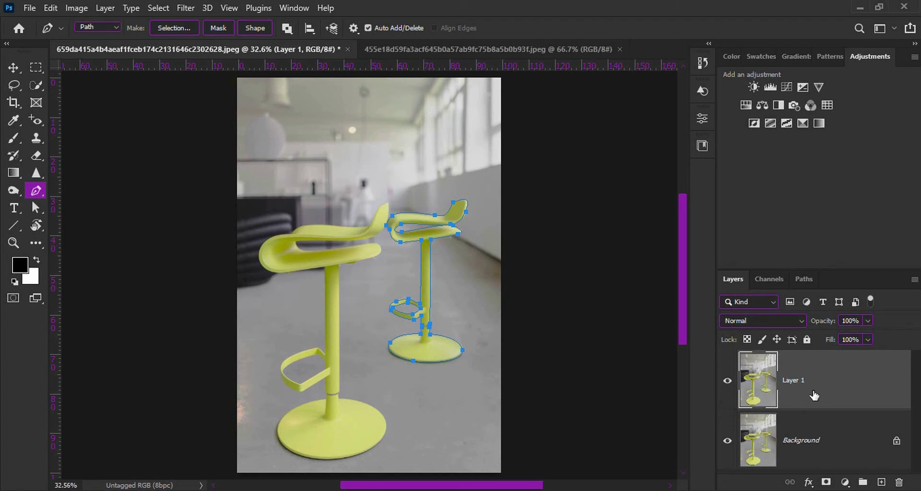
{"action": "key", "text": "ctrl+Return"}
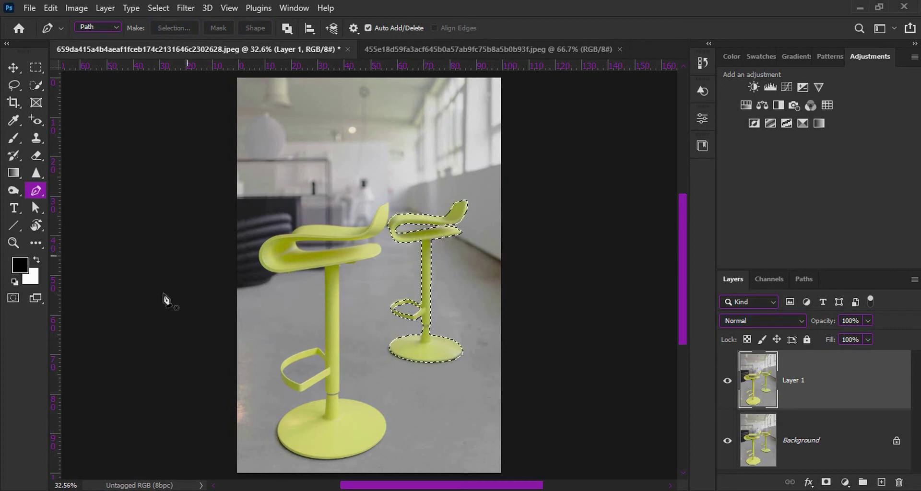
{"action": "left_click", "coordinate": [804, 279]}
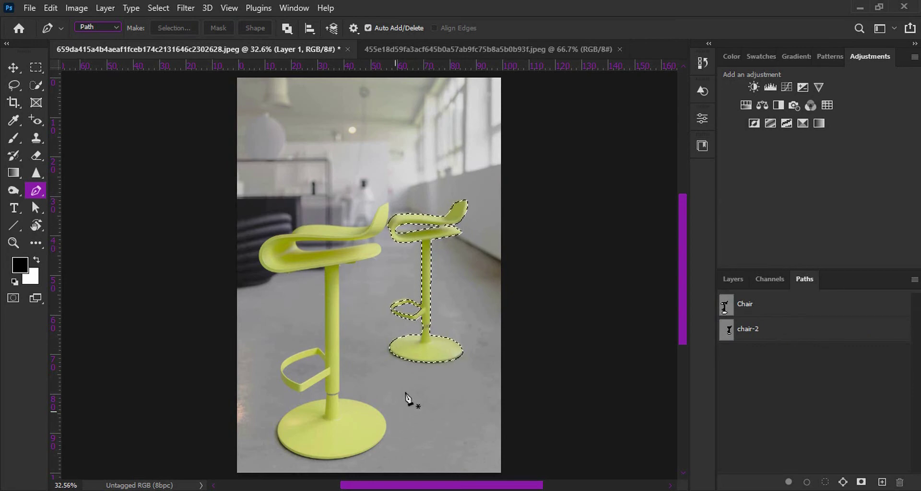
{"action": "left_click", "coordinate": [732, 280]}
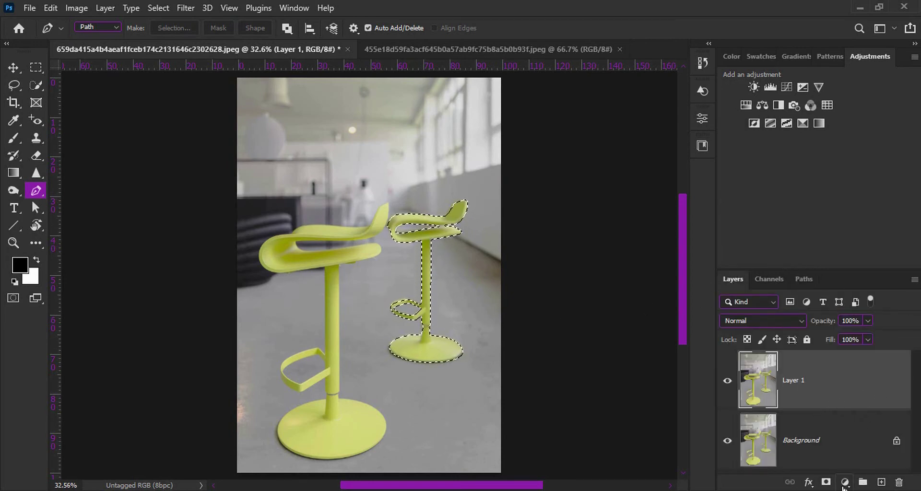
{"action": "left_click", "coordinate": [826, 482]}
Add a black (000000) Solid Color fill layer above Background, beneath Layer 1
{"action": "left_click", "coordinate": [845, 436]}
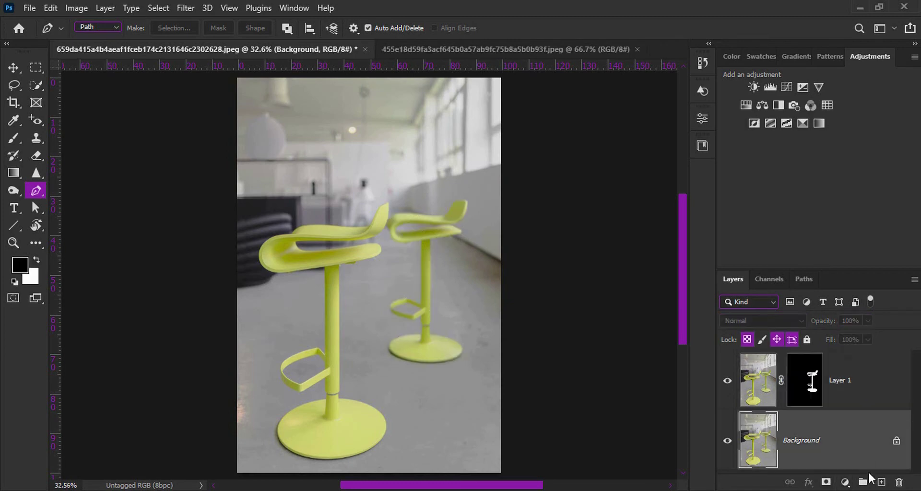
{"action": "left_click", "coordinate": [848, 482]}
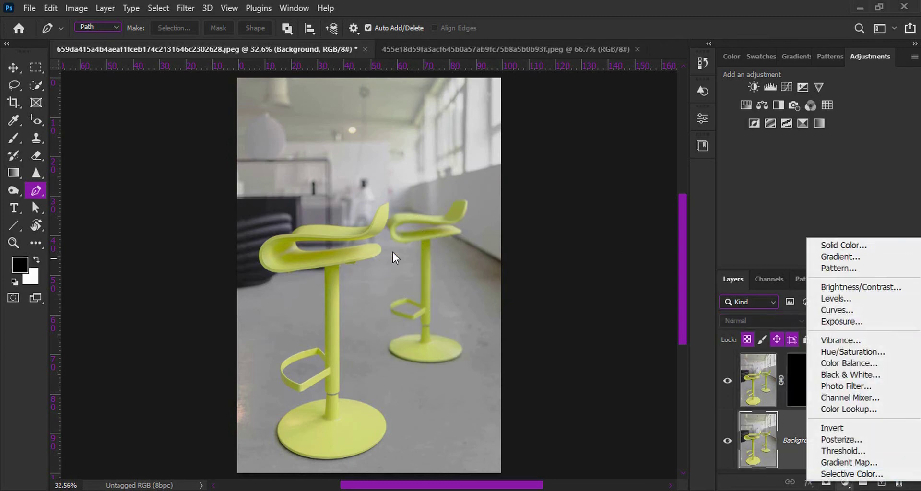
{"action": "left_click", "coordinate": [865, 245]}
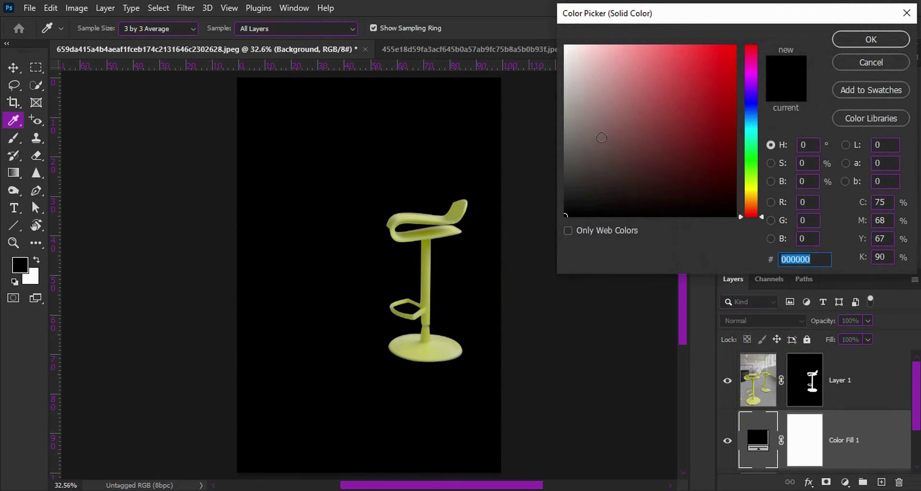
{"action": "left_click", "coordinate": [871, 39]}
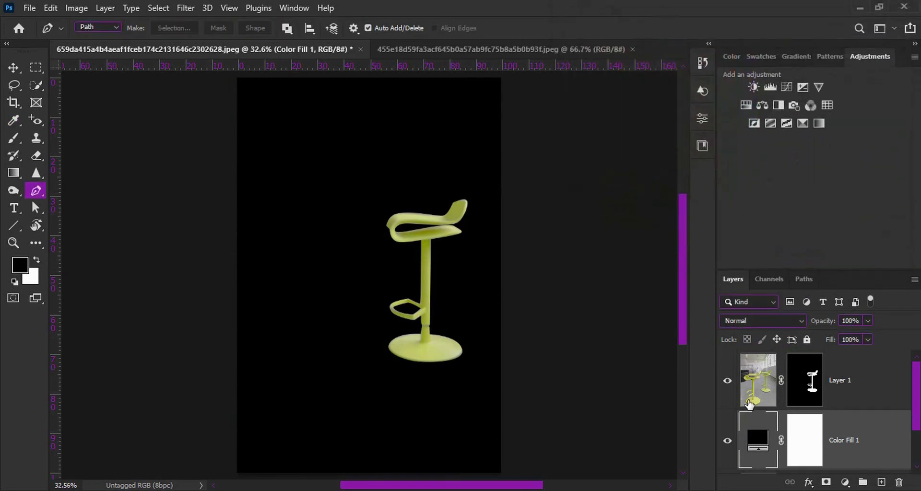
{"action": "scroll", "coordinate": [737, 406], "scroll_direction": "down", "scroll_amount": 1}
{"action": "scroll", "coordinate": [737, 405], "scroll_direction": "up", "scroll_amount": 1}
{"action": "left_click", "coordinate": [727, 441]}
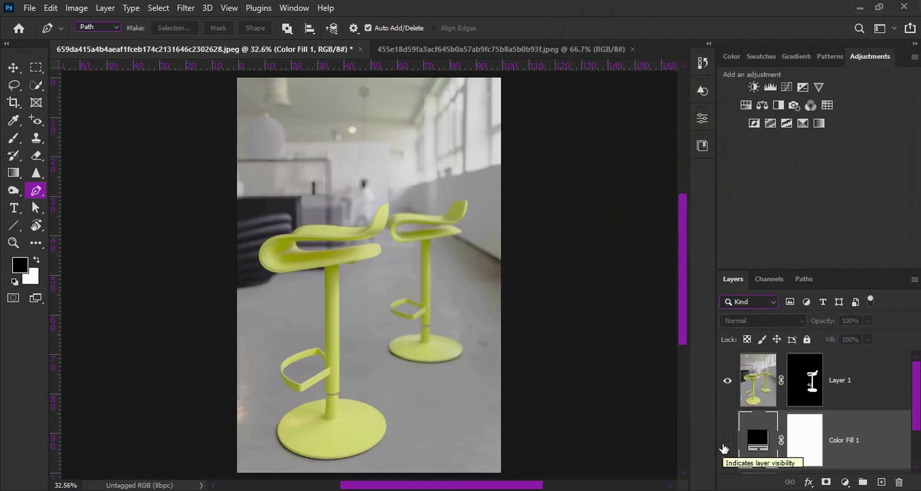
{"action": "left_click", "coordinate": [726, 441]}
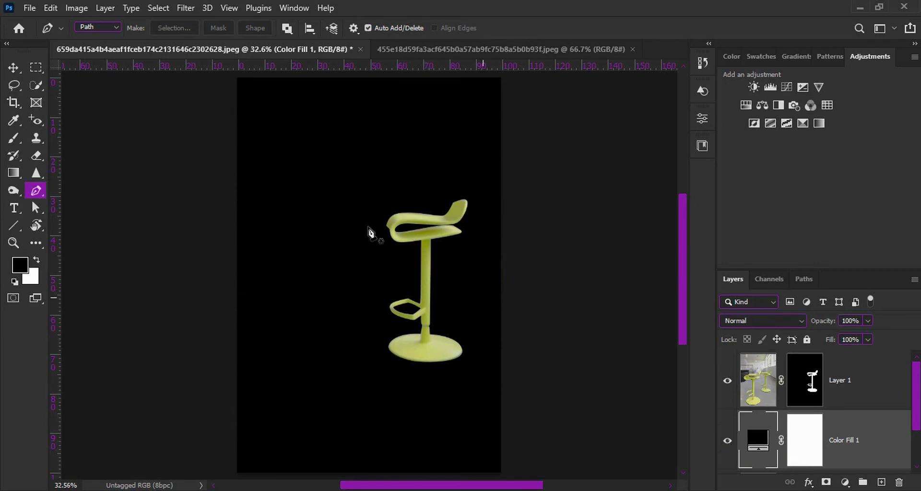
{"action": "left_click", "coordinate": [13, 67]}
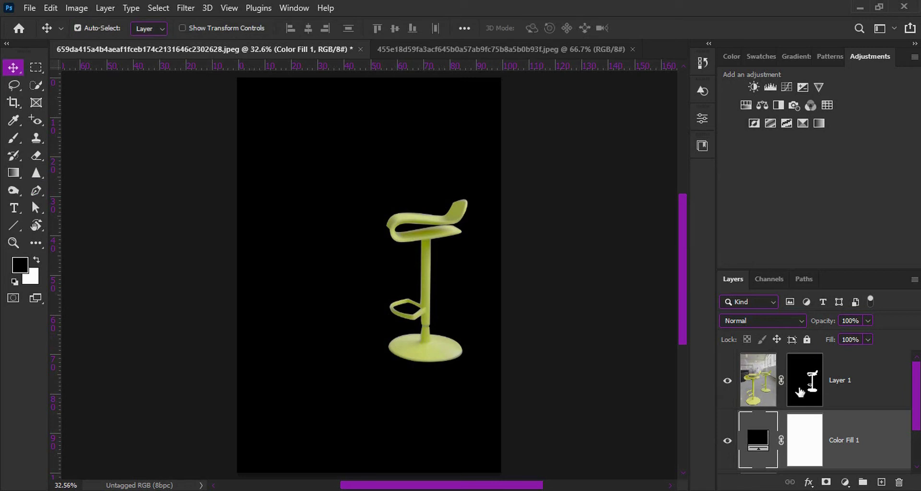
Feather Layer 1's mask by 3.9 px, then target the layer's image instead of the mask
{"action": "left_click", "coordinate": [818, 389]}
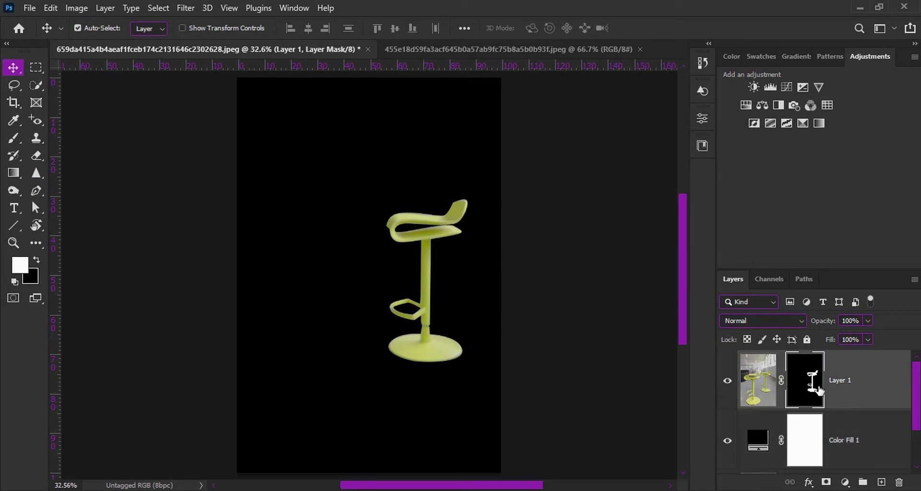
{"action": "left_click", "coordinate": [703, 146]}
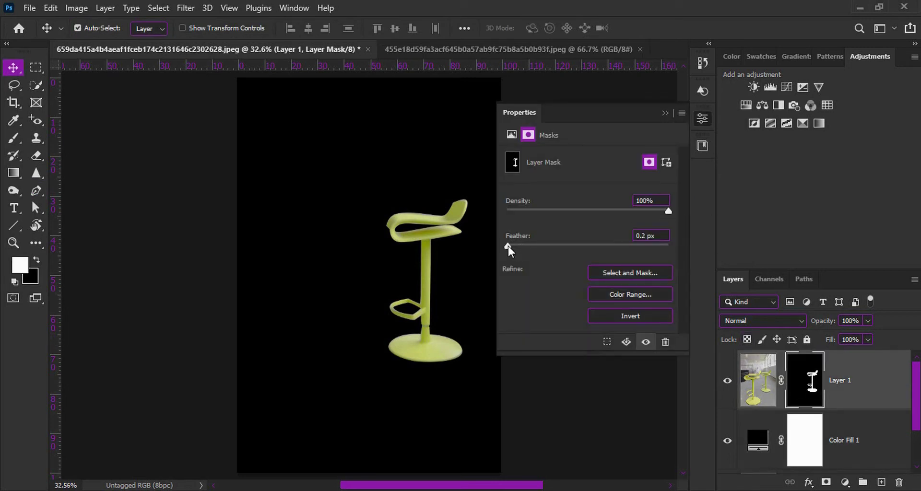
{"action": "left_click_drag", "start_coordinate": [508, 246], "coordinate": [541, 248]}
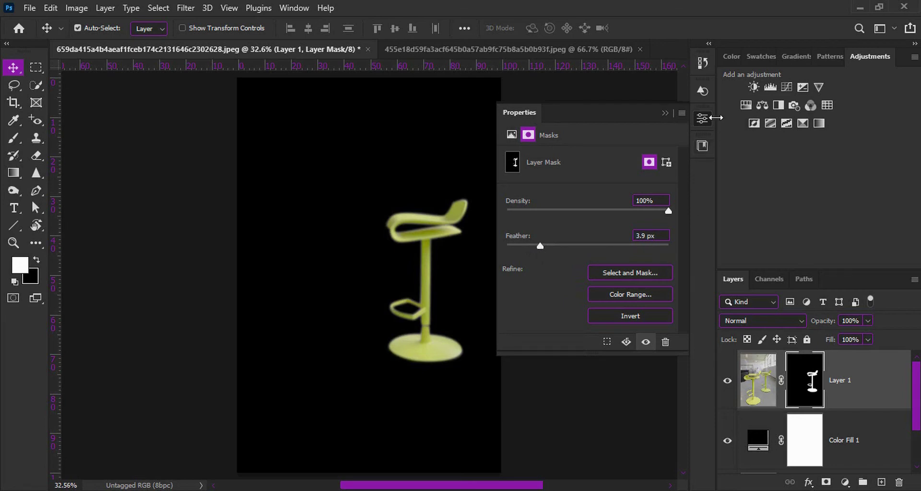
{"action": "left_click", "coordinate": [706, 119]}
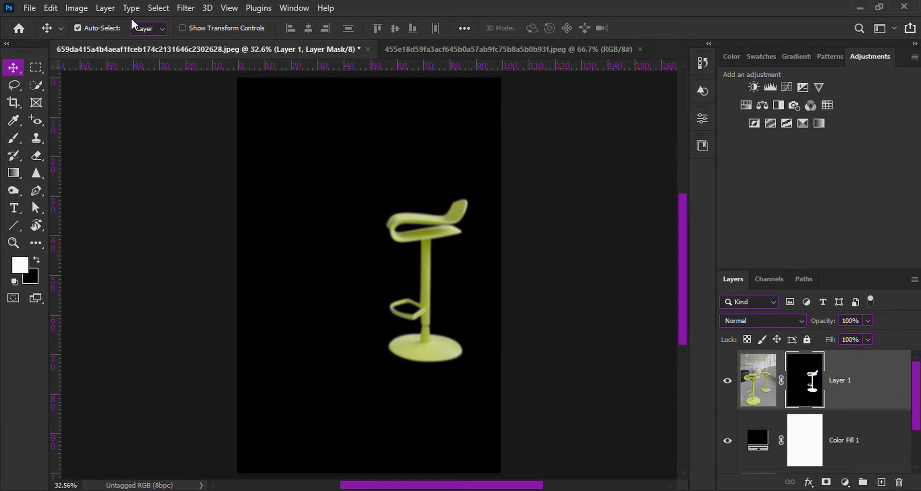
{"action": "left_click", "coordinate": [188, 8]}
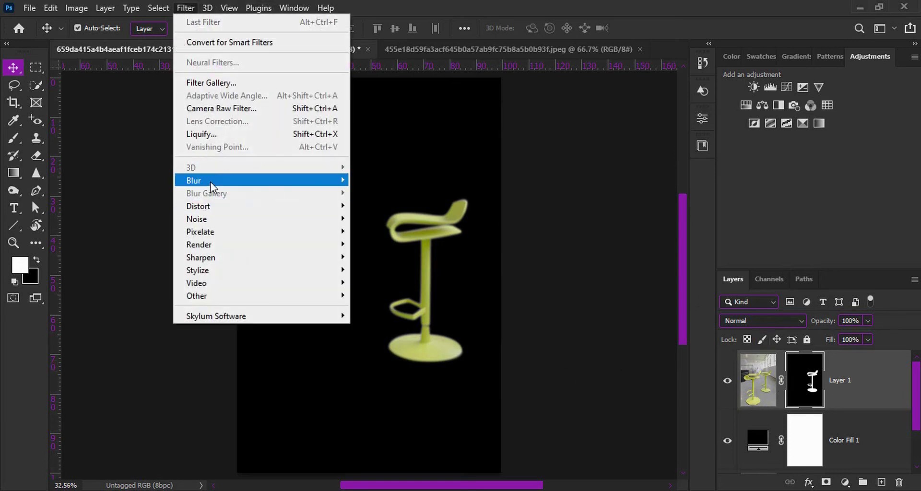
{"action": "mouse_move", "coordinate": [211, 186]}
{"action": "left_click", "coordinate": [709, 121]}
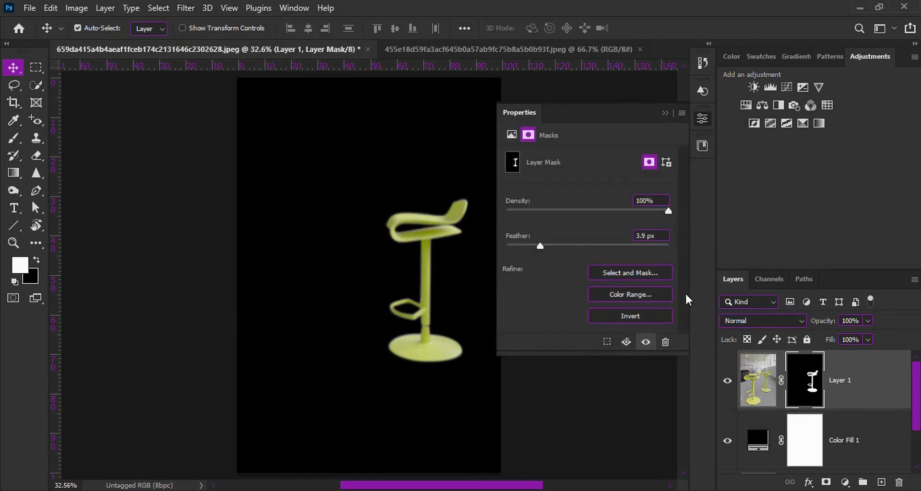
{"action": "left_click", "coordinate": [703, 119]}
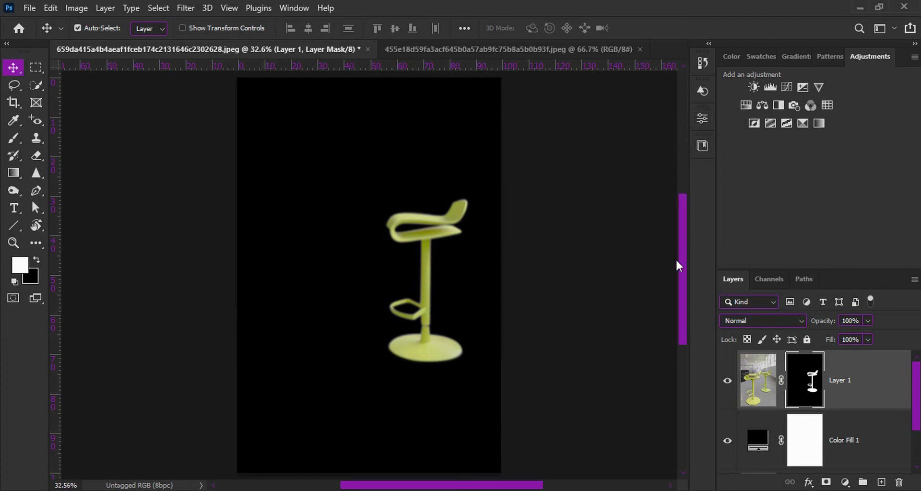
{"action": "scroll", "coordinate": [504, 293], "scroll_direction": "down", "scroll_amount": 2}
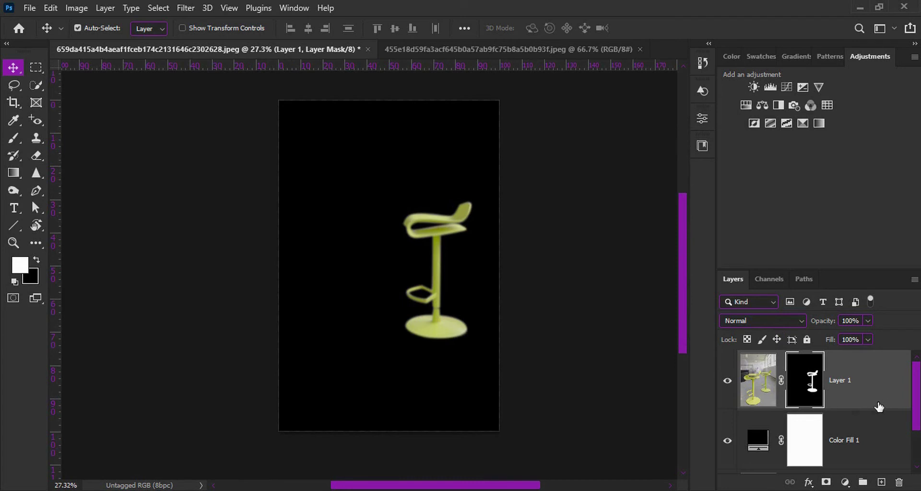
{"action": "key", "text": "ctrl+2"}
Add a Curves adjustment clipped to Layer 1 with an S-curve brightening the stool
{"action": "left_click", "coordinate": [845, 482]}
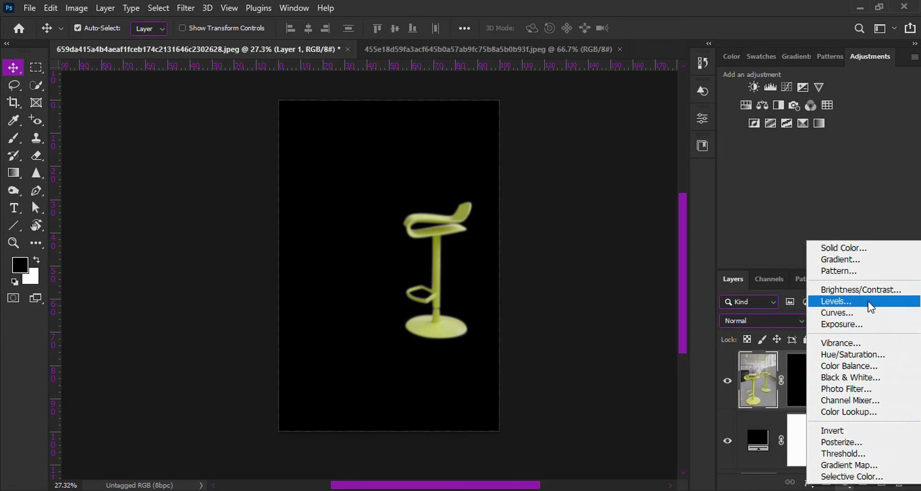
{"action": "left_click", "coordinate": [846, 313]}
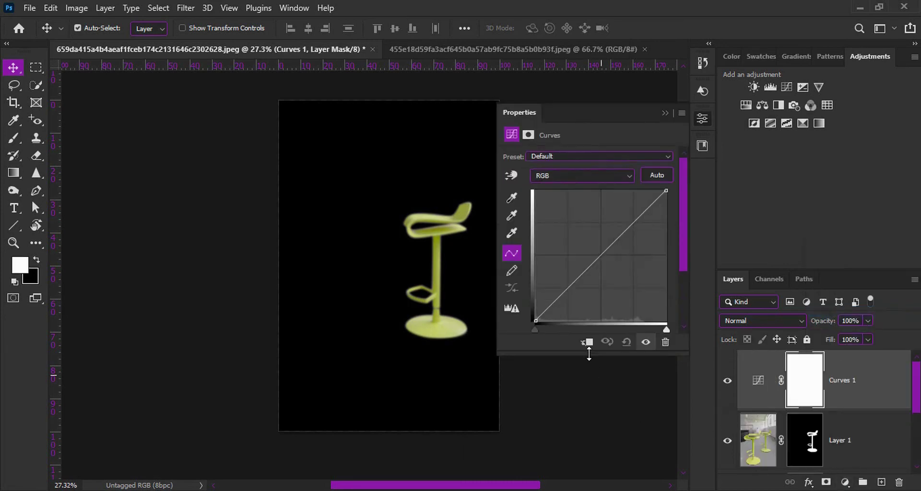
{"action": "left_click", "coordinate": [588, 342]}
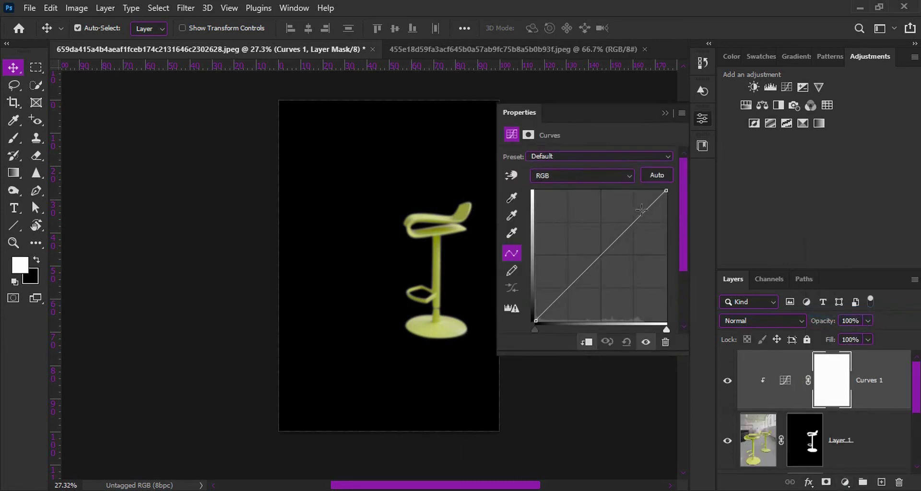
{"action": "left_click_drag", "start_coordinate": [645, 215], "coordinate": [634, 216]}
{"action": "mouse_move", "coordinate": [557, 290]}
{"action": "left_mouse_down"}
{"action": "mouse_move", "coordinate": [561, 300]}
{"action": "mouse_move", "coordinate": [569, 292]}
{"action": "left_mouse_up"}
{"action": "left_click_drag", "start_coordinate": [636, 212], "coordinate": [635, 217]}
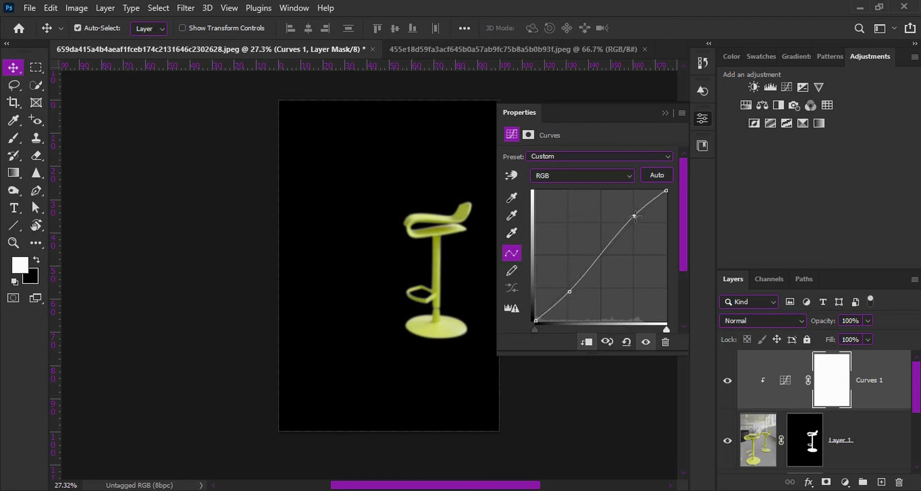
{"action": "left_click", "coordinate": [703, 118]}
{"action": "left_click", "coordinate": [735, 381]}
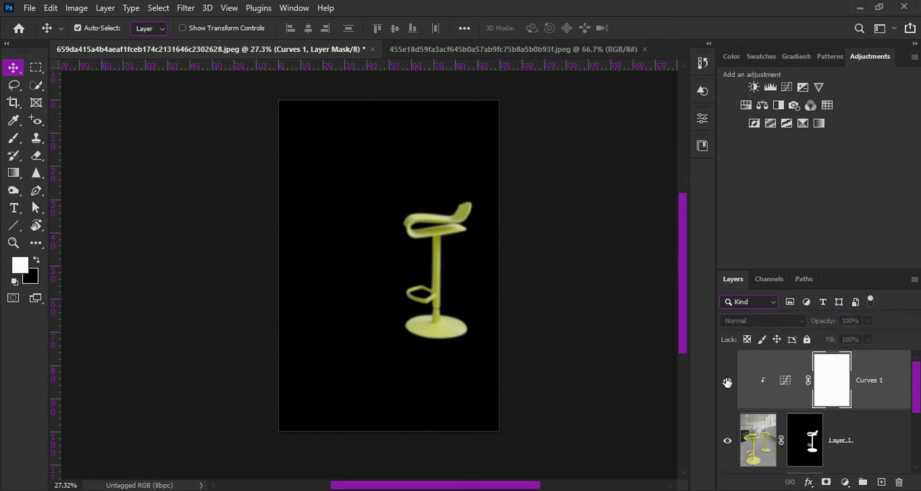
Show Curves 1 again, load the Chair path as a selection, and select Layer 1
{"action": "left_click", "coordinate": [736, 381]}
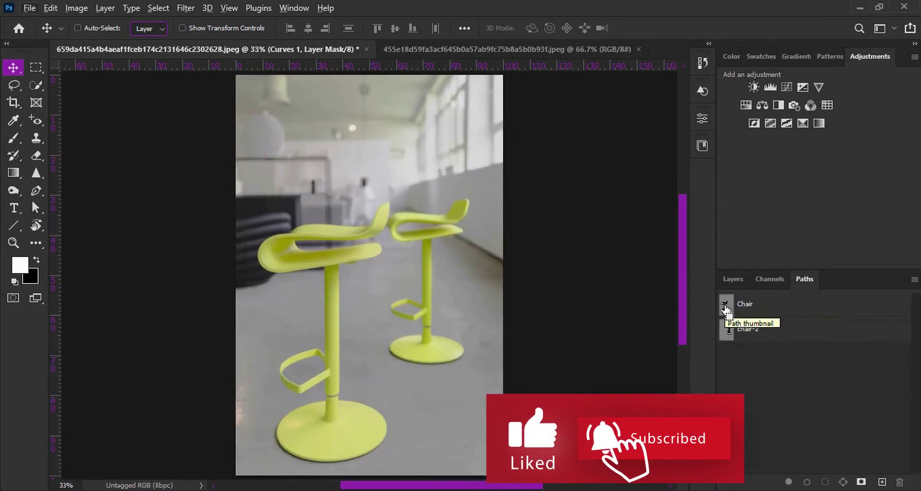
{"action": "left_click", "coordinate": [726, 307], "text": "ctrl"}
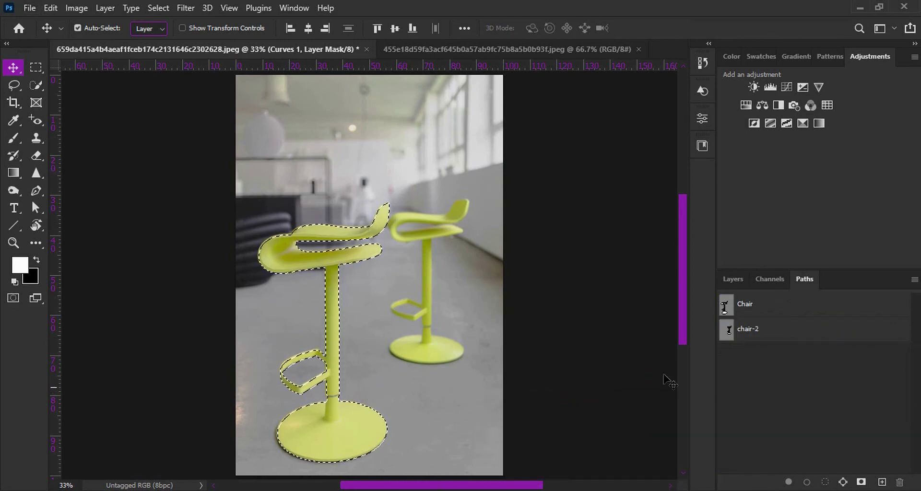
{"action": "left_click", "coordinate": [732, 281]}
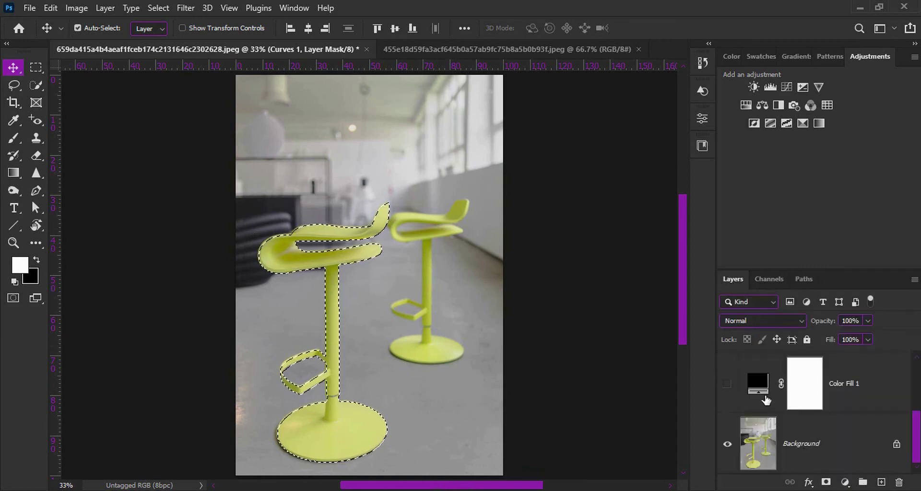
{"action": "scroll", "coordinate": [835, 391], "scroll_direction": "up", "scroll_amount": 2}
{"action": "left_click", "coordinate": [877, 402]}
Duplicate Layer 1 to keep the rear stool in a copy
{"action": "scroll", "coordinate": [869, 403], "scroll_direction": "up", "scroll_amount": 1}
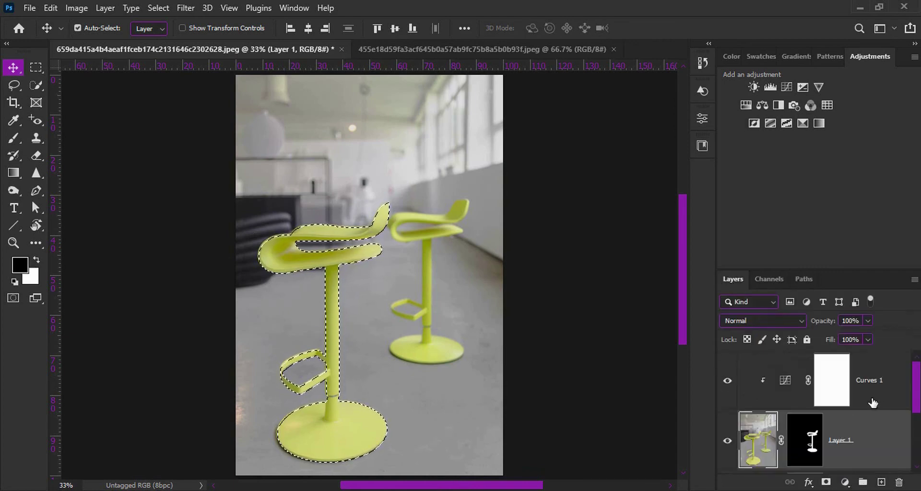
{"action": "left_click_drag", "start_coordinate": [768, 418], "coordinate": [880, 482]}
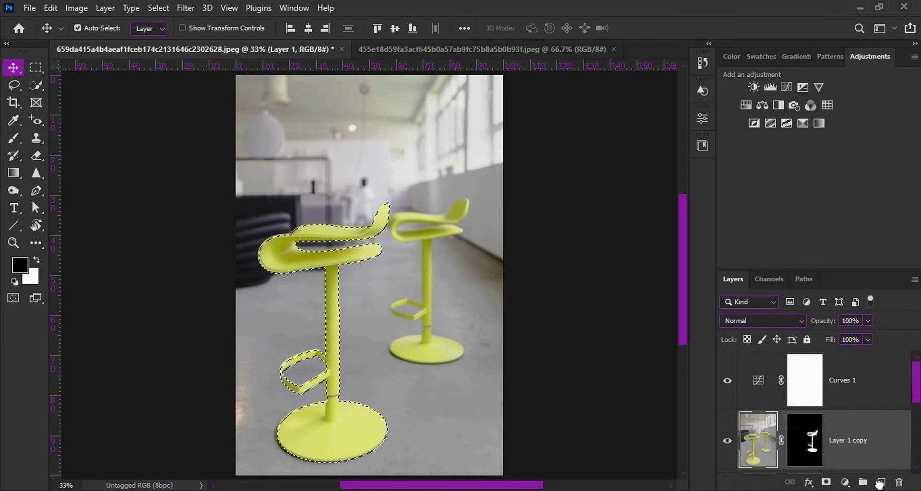
{"action": "scroll", "coordinate": [844, 391], "scroll_direction": "down", "scroll_amount": 3}
{"action": "scroll", "coordinate": [816, 408], "scroll_direction": "up", "scroll_amount": 1}
Delete Layer 1's rear-stool mask and mask it to the front stool from the Chair selection
{"action": "left_click_drag", "start_coordinate": [814, 411], "coordinate": [897, 483]}
{"action": "left_click", "coordinate": [514, 197]}
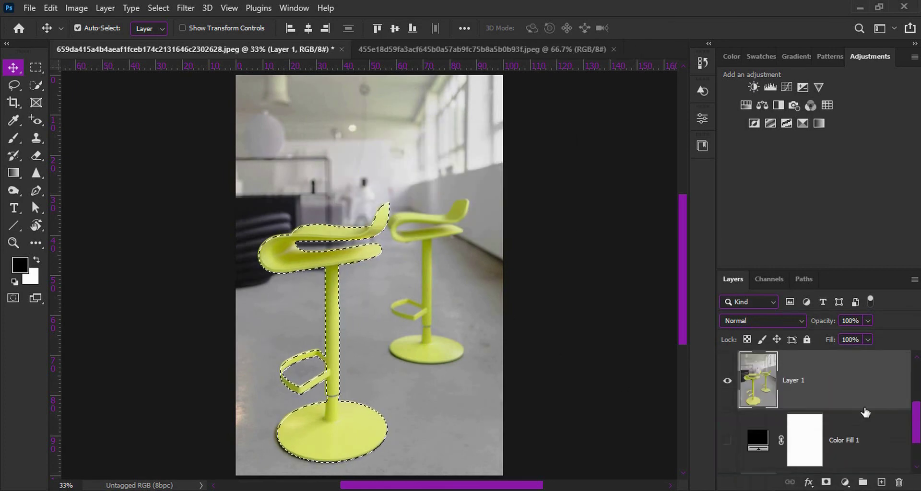
{"action": "scroll", "coordinate": [793, 403], "scroll_direction": "up", "scroll_amount": 1}
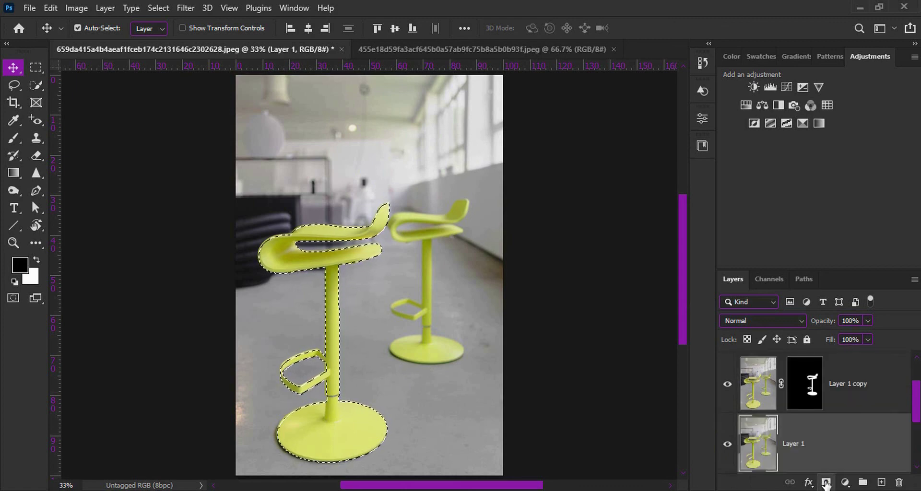
{"action": "left_click", "coordinate": [826, 482]}
{"action": "scroll", "coordinate": [863, 457], "scroll_direction": "down", "scroll_amount": 2}
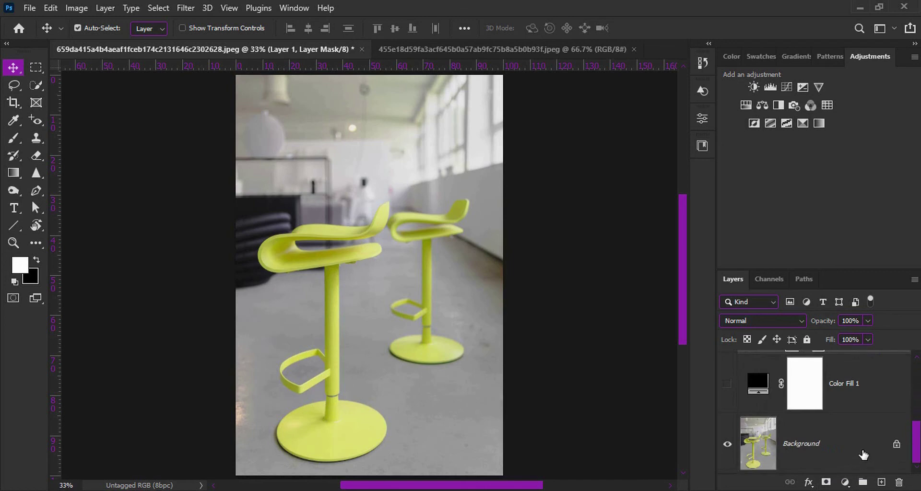
{"action": "scroll", "coordinate": [862, 454], "scroll_direction": "up", "scroll_amount": 2}
{"action": "scroll", "coordinate": [820, 431], "scroll_direction": "down", "scroll_amount": 2}
Show the black Color Fill 1 behind the stools and compare Curves 1 on and off
{"action": "left_click", "coordinate": [727, 383]}
{"action": "scroll", "coordinate": [850, 399], "scroll_direction": "up", "scroll_amount": 3}
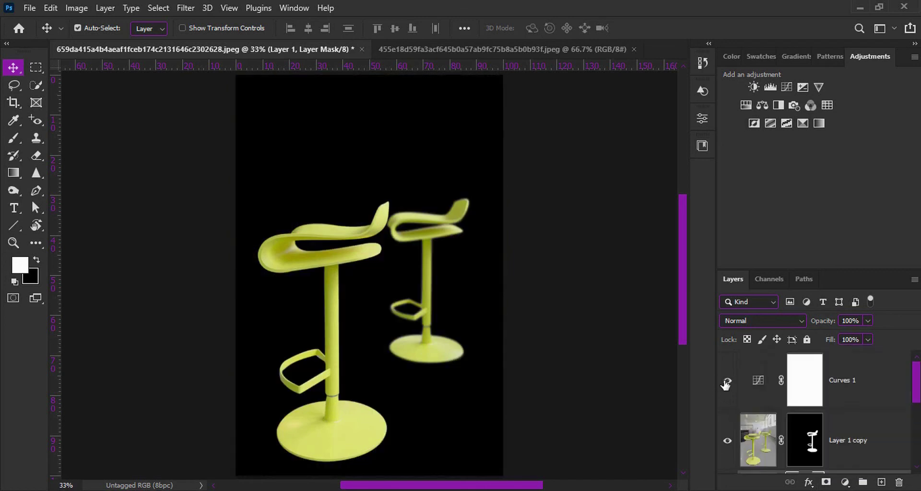
{"action": "left_click", "coordinate": [727, 383]}
{"action": "left_click", "coordinate": [726, 384]}
{"action": "left_click", "coordinate": [726, 384]}
{"action": "left_click", "coordinate": [726, 384]}
Lower the Curves 1 adjustment layer's opacity to 46%
{"action": "left_click", "coordinate": [858, 385]}
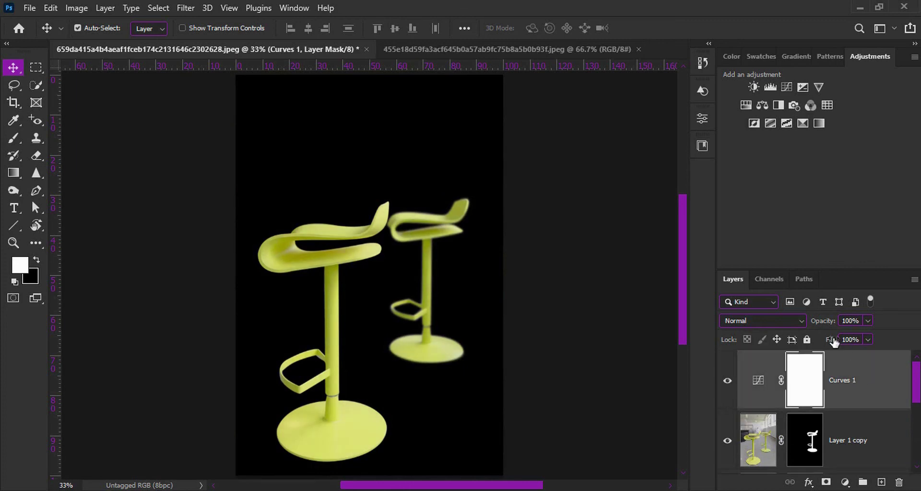
{"action": "left_click_drag", "start_coordinate": [829, 325], "coordinate": [793, 336]}
{"action": "scroll", "coordinate": [858, 424], "scroll_direction": "down", "scroll_amount": 3}
{"action": "scroll", "coordinate": [860, 430], "scroll_direction": "up", "scroll_amount": 1}
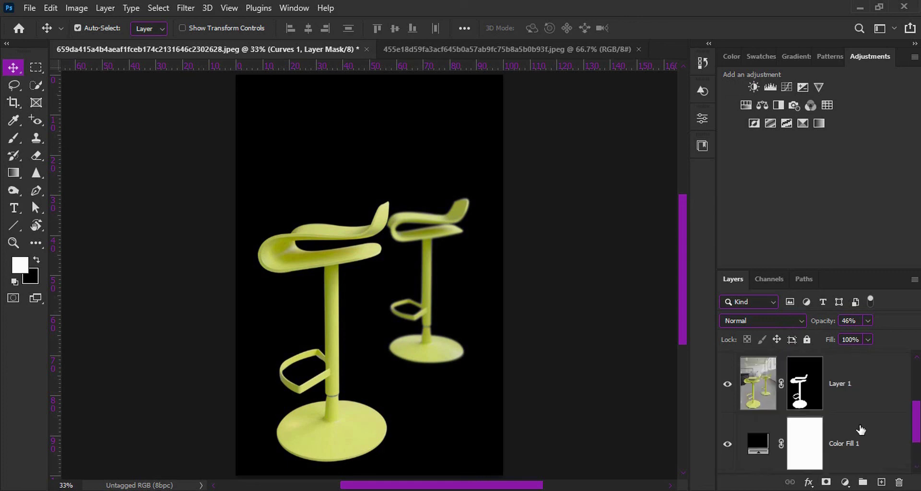
{"action": "scroll", "coordinate": [860, 429], "scroll_direction": "up", "scroll_amount": 2}
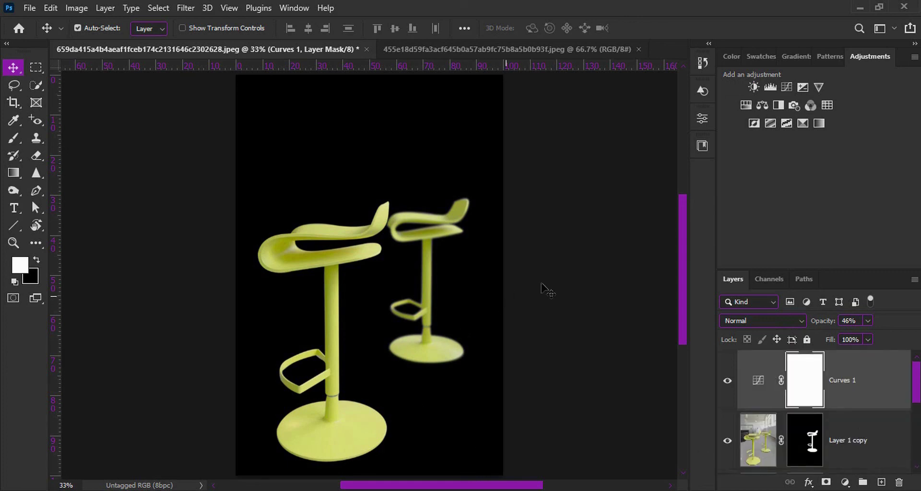
Zoom into the footrest corner, lasso the grey fringe where it meets the post, and zoom back out
{"action": "scroll", "coordinate": [316, 377], "scroll_direction": "up", "scroll_amount": 5}
{"action": "scroll", "coordinate": [316, 374], "scroll_direction": "up", "scroll_amount": 7}
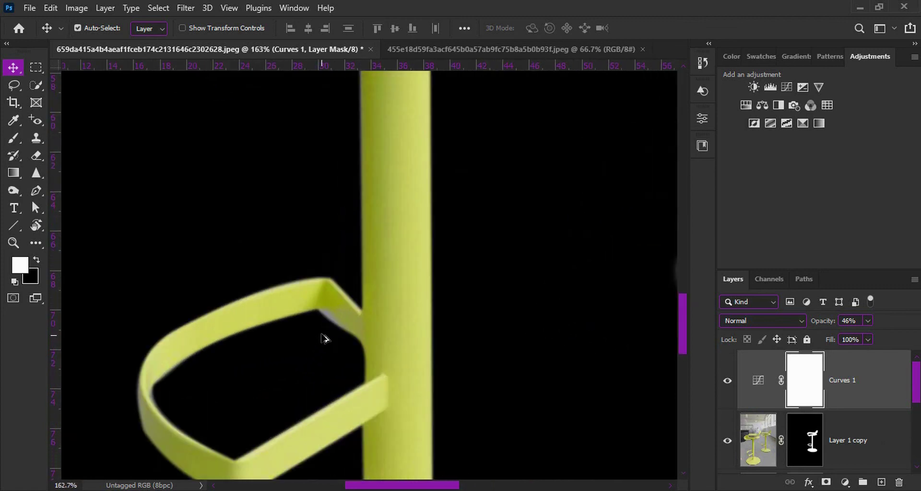
{"action": "scroll", "coordinate": [326, 324], "scroll_direction": "up", "scroll_amount": 5}
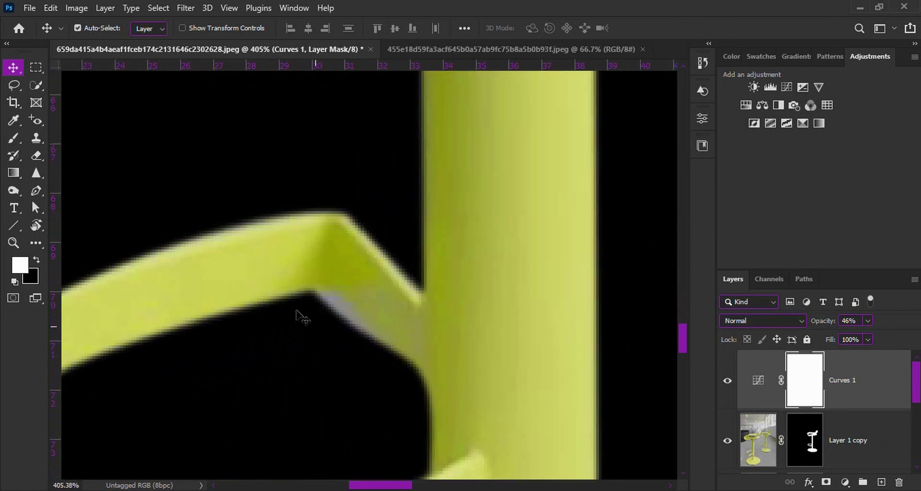
{"action": "key", "text": "l"}
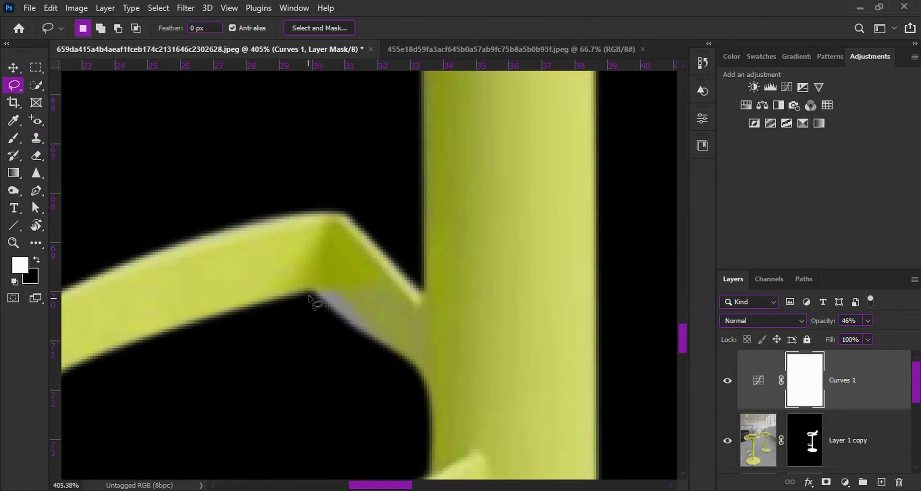
{"action": "mouse_move", "coordinate": [310, 296]}
{"action": "left_mouse_down"}
{"action": "mouse_move", "coordinate": [328, 293]}
{"action": "mouse_move", "coordinate": [350, 307]}
{"action": "mouse_move", "coordinate": [373, 352]}
{"action": "mouse_move", "coordinate": [301, 349]}
{"action": "left_mouse_up"}
{"action": "scroll", "coordinate": [298, 365], "scroll_direction": "down", "scroll_amount": 5}
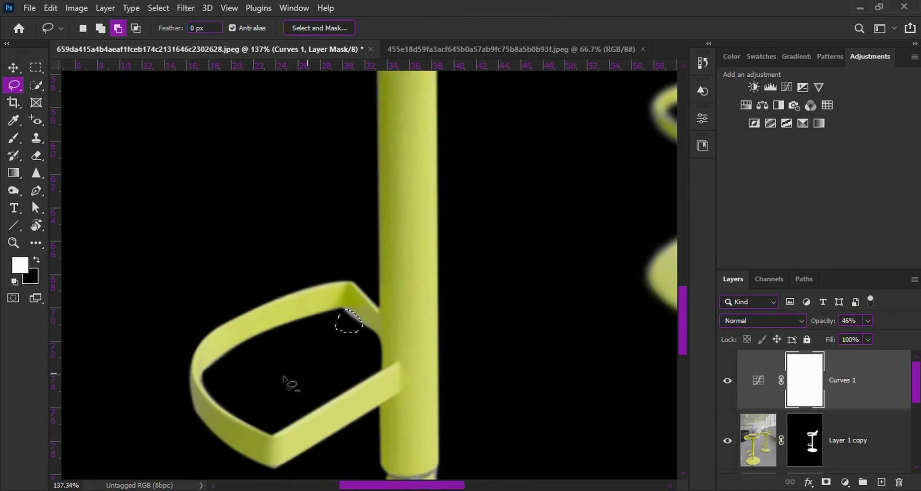
{"action": "scroll", "coordinate": [193, 375], "scroll_direction": "up", "scroll_amount": 3}
{"action": "scroll", "coordinate": [343, 308], "scroll_direction": "down", "scroll_amount": 4}
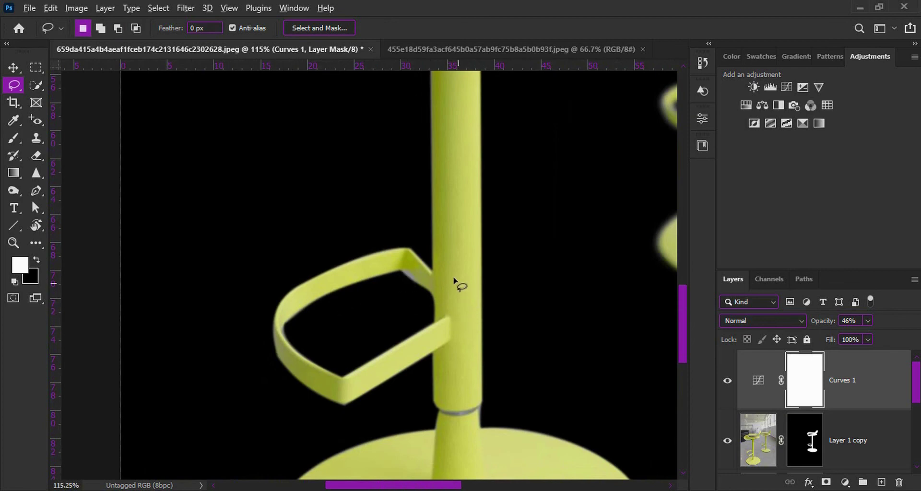
{"action": "scroll", "coordinate": [456, 283], "scroll_direction": "down", "scroll_amount": 2}
{"action": "scroll", "coordinate": [569, 359], "scroll_direction": "down", "scroll_amount": 5}
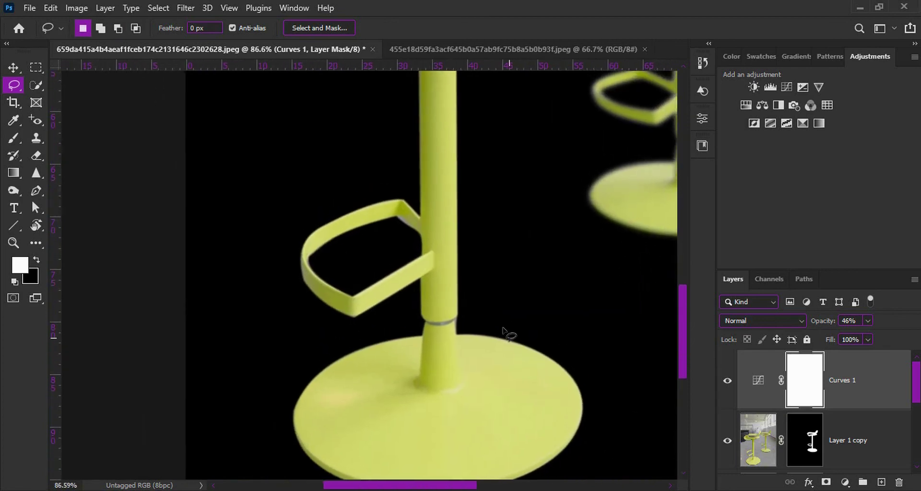
{"action": "left_click_drag", "start_coordinate": [582, 314], "coordinate": [483, 374]}
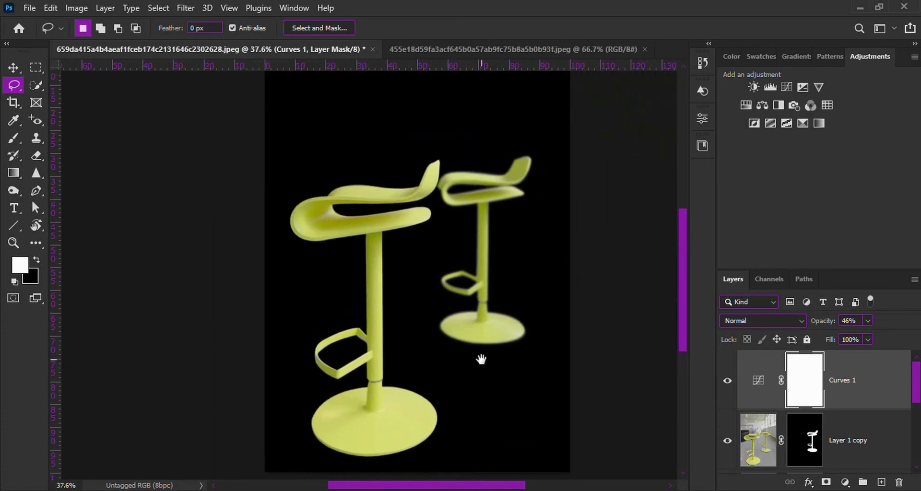
{"action": "scroll", "coordinate": [482, 354], "scroll_direction": "down", "scroll_amount": 1}
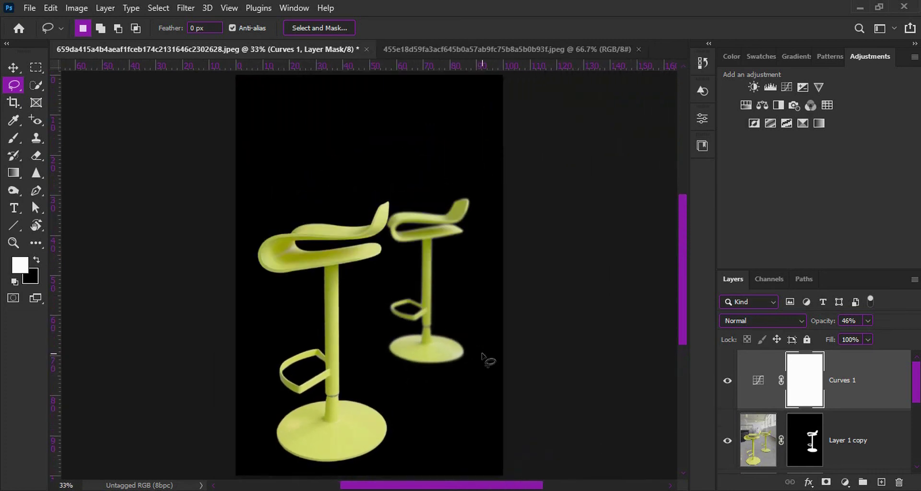
Switch to the second document, the portrait of the woman in a pink jacket
{"action": "left_click", "coordinate": [503, 51]}
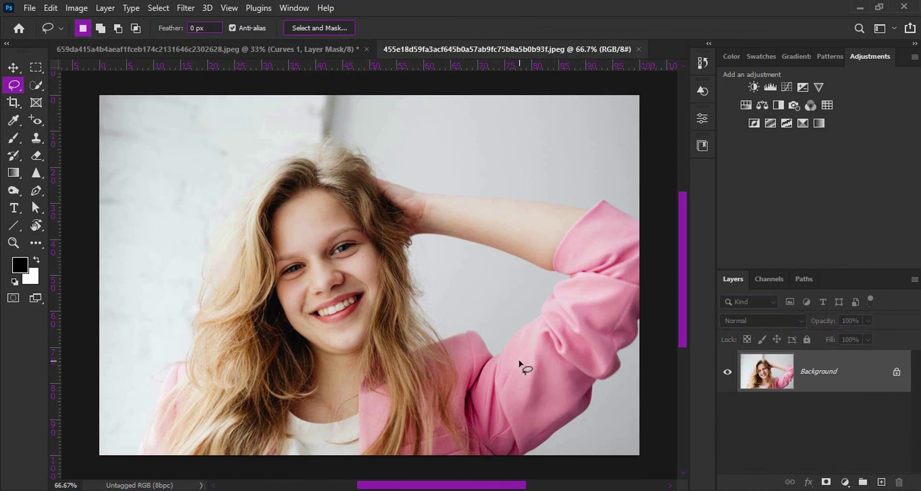